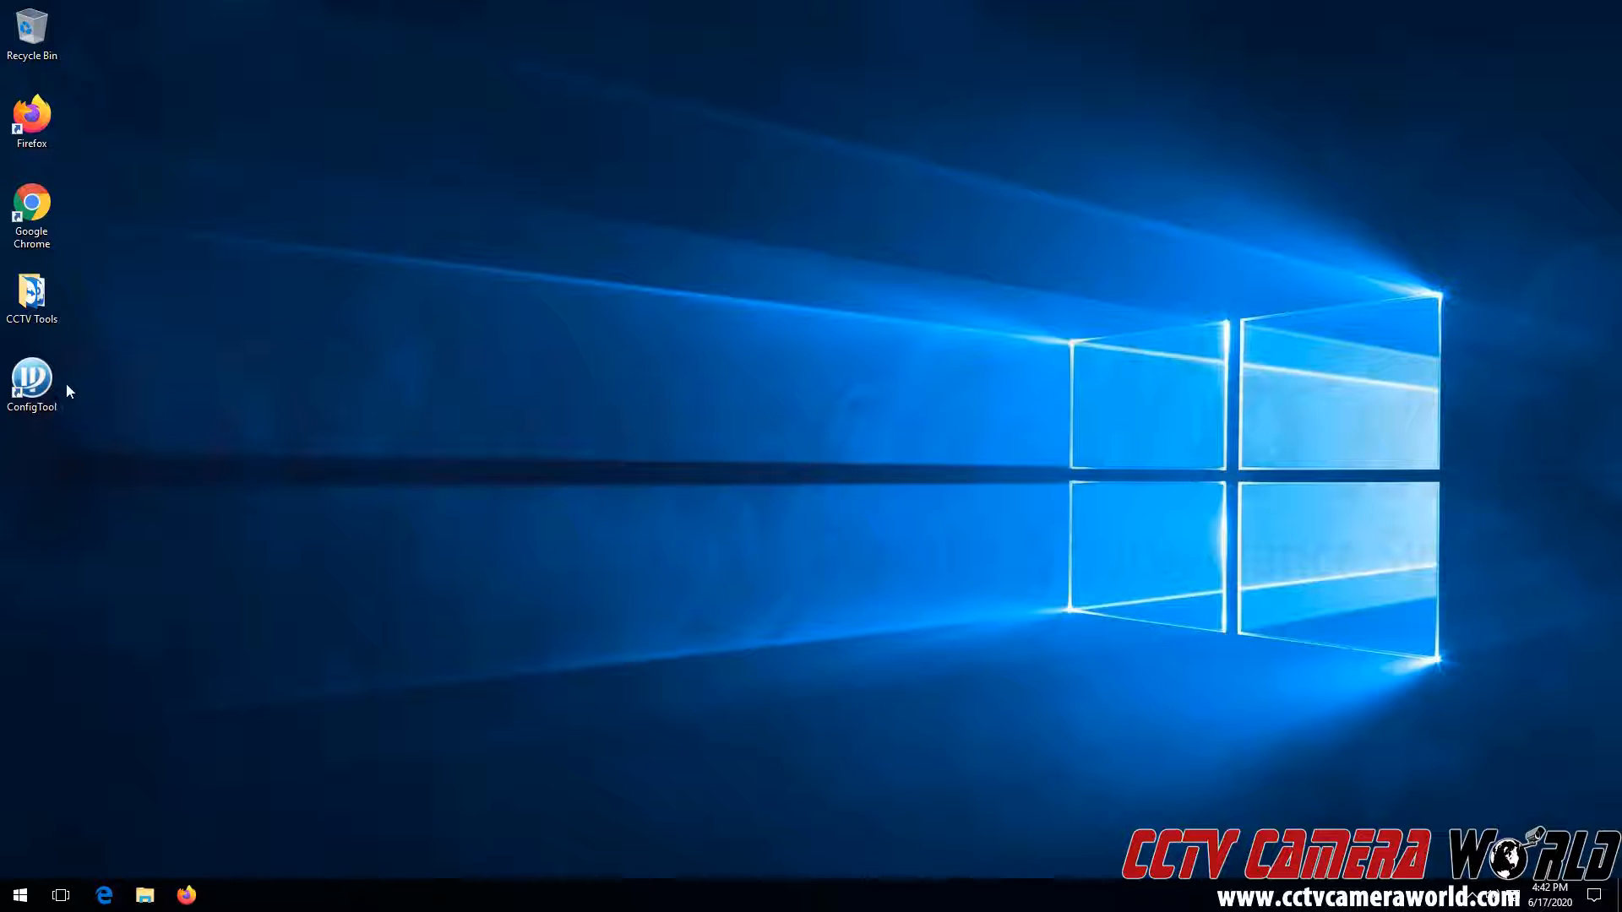
Launch ConfigTool from its desktop shortcut.
double_click(42, 382)
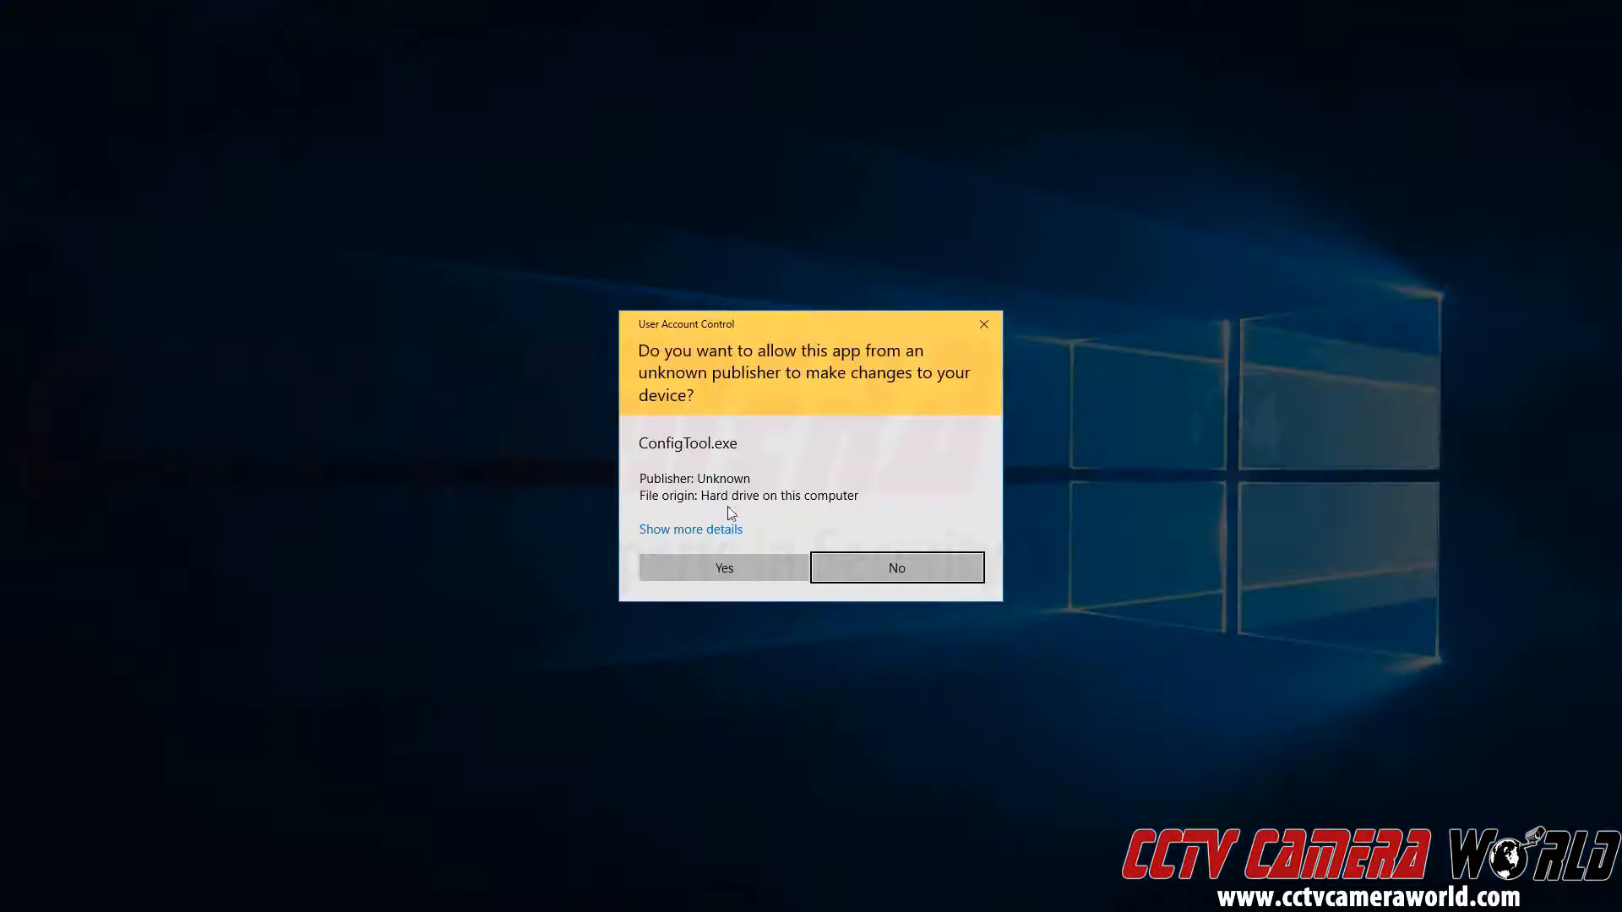
Allow ConfigTool through UAC and open the camera at 192.168.1.108 via Web Login.
left_click(731, 572)
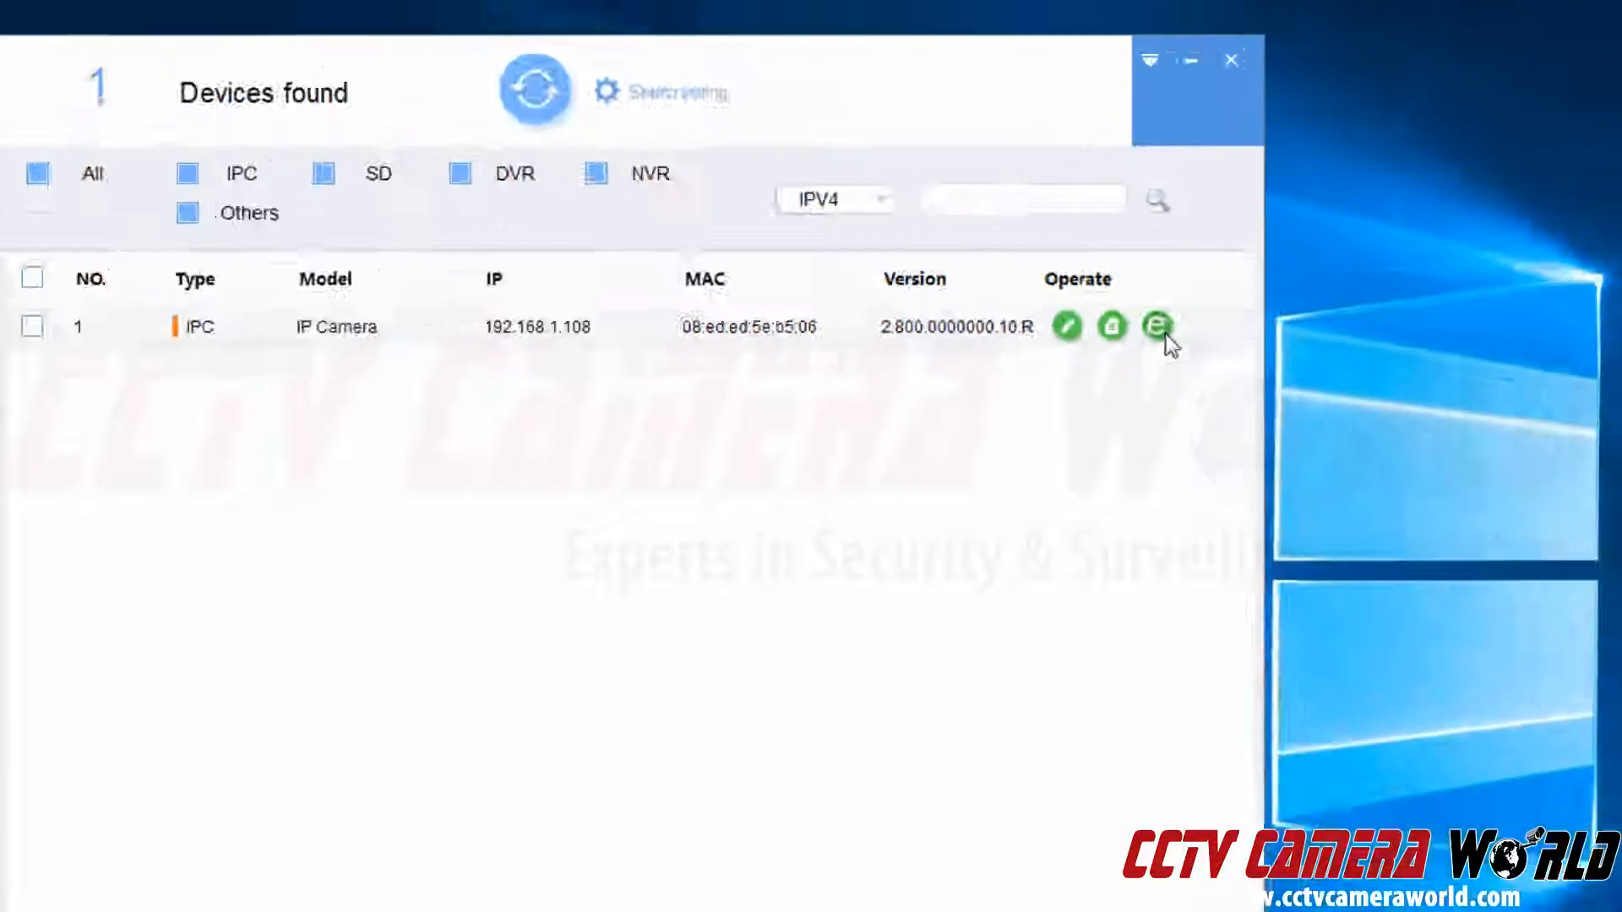
left_click(1128, 338)
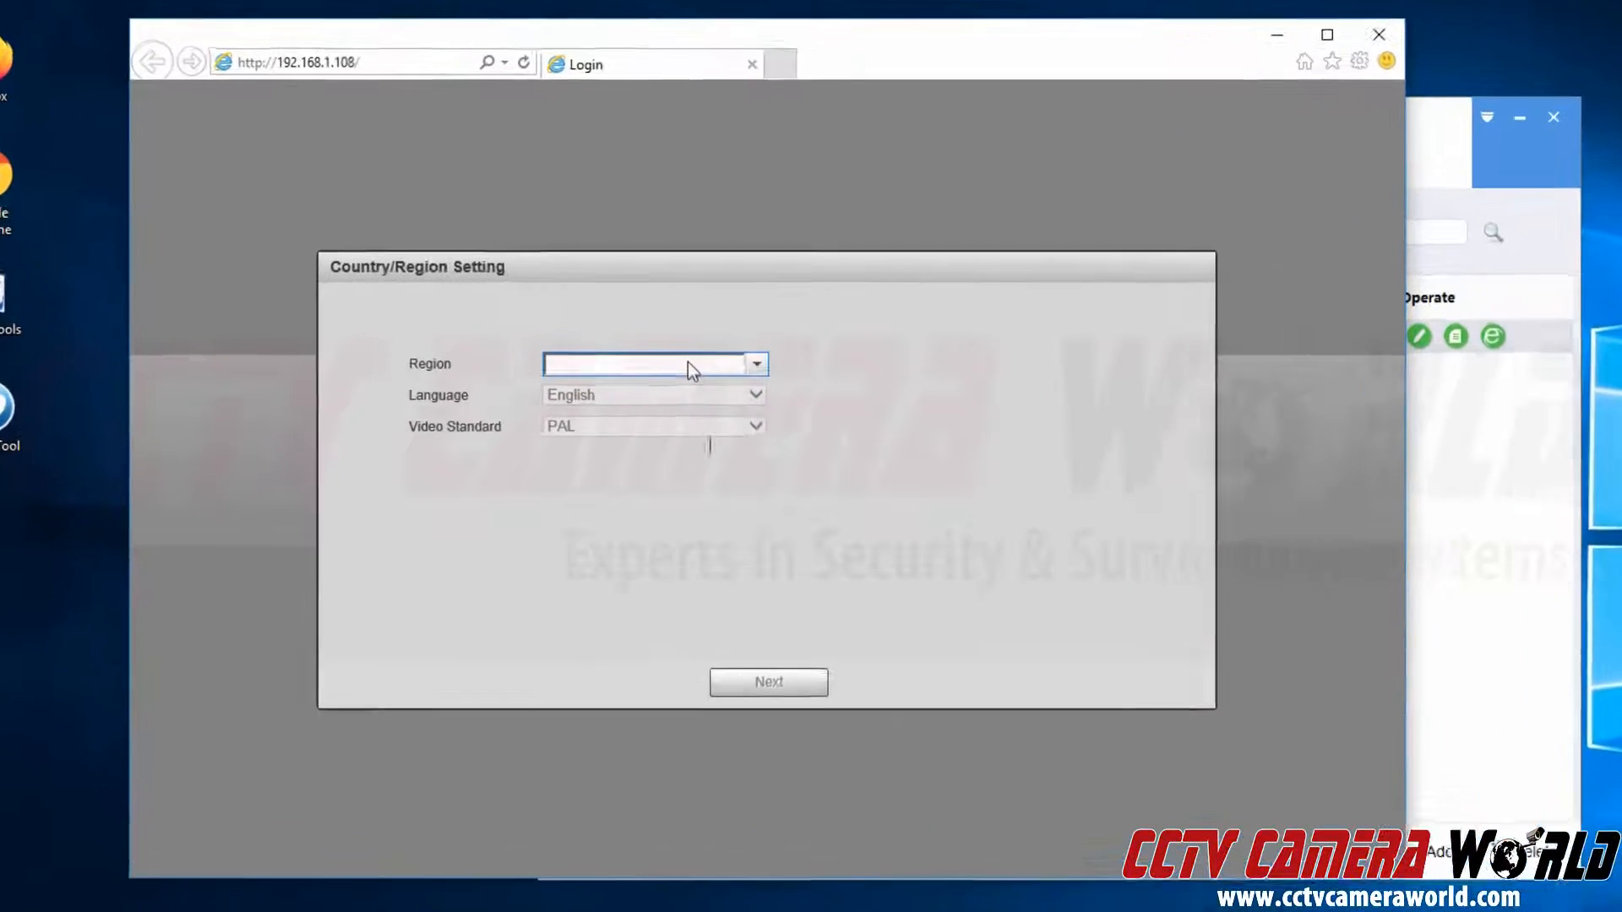
Set the region to United States (English, NTSC) and move on to time zone setup.
left_click(729, 375)
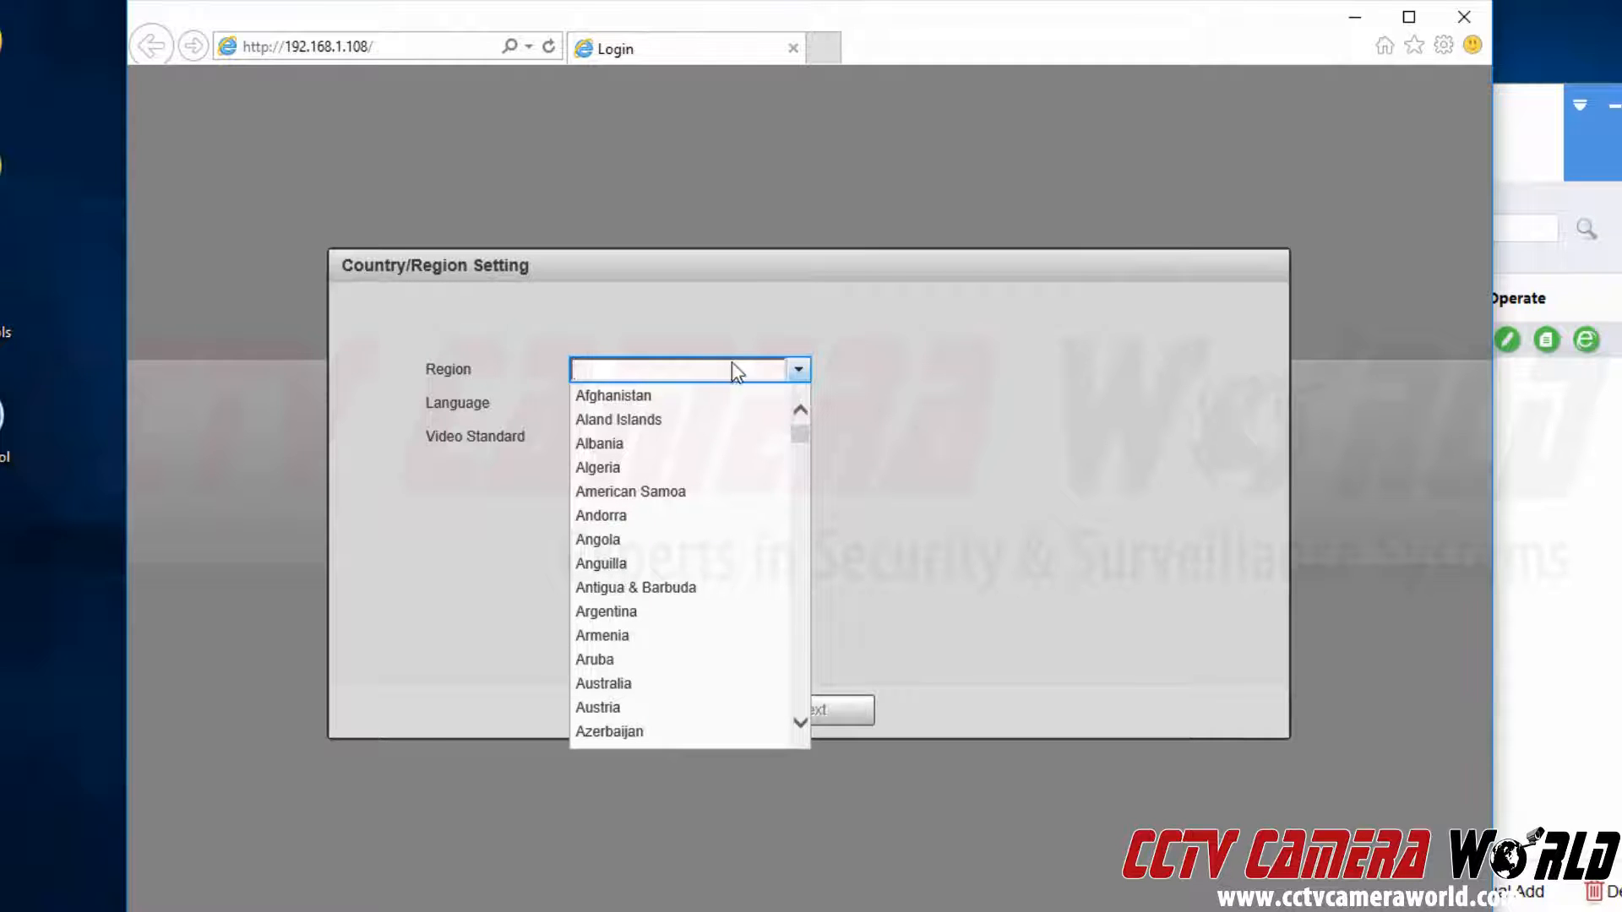
type("United State")
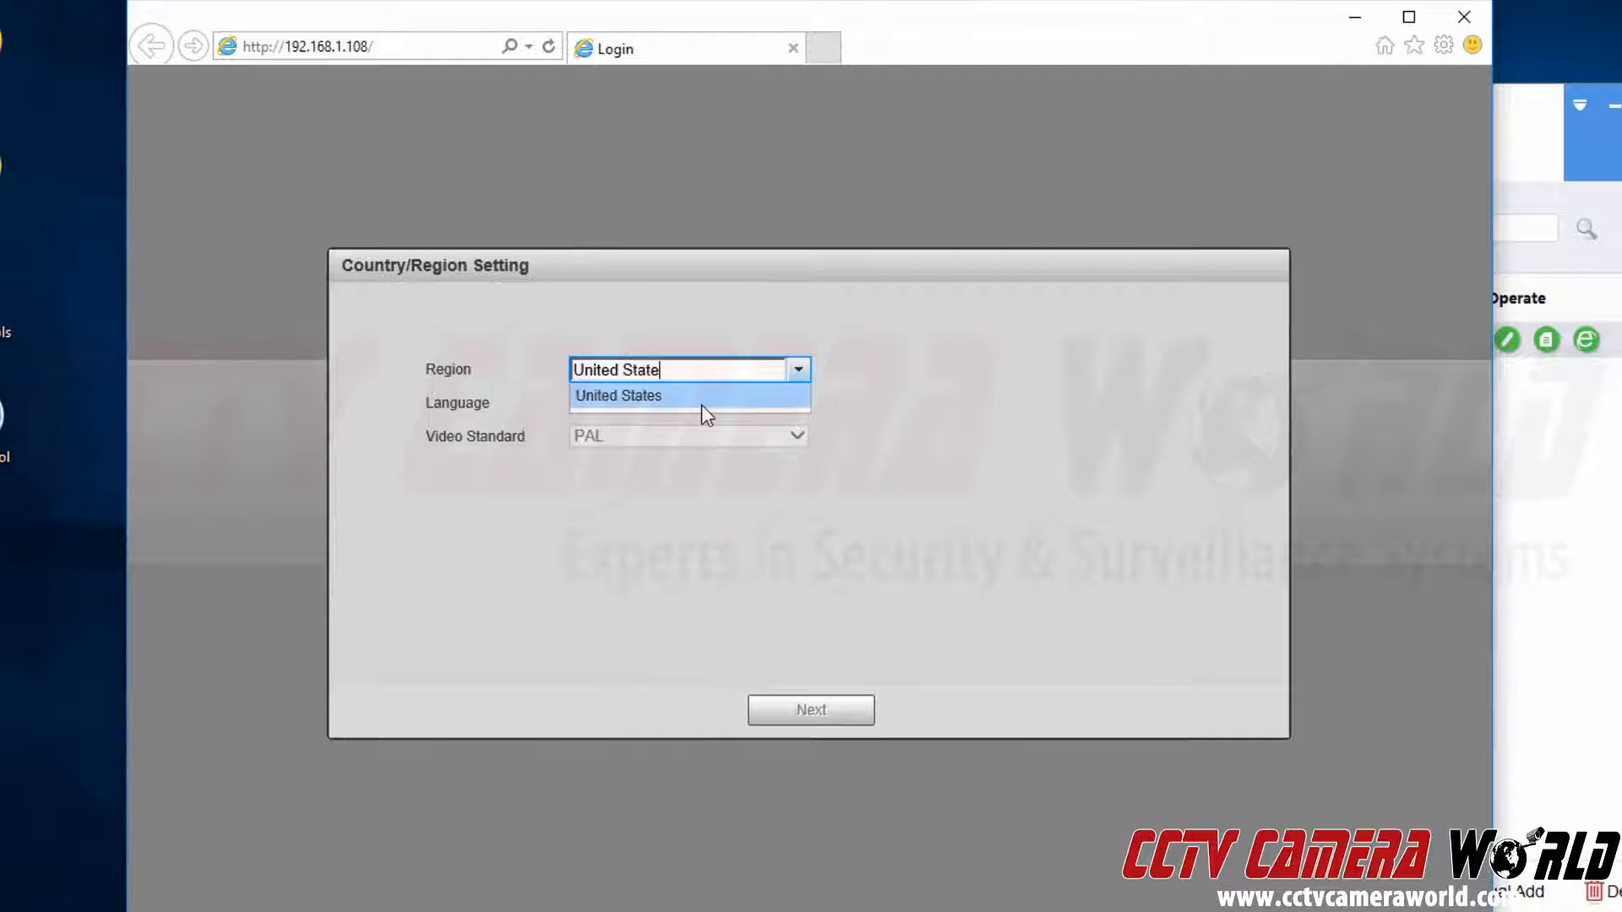
left_click(701, 405)
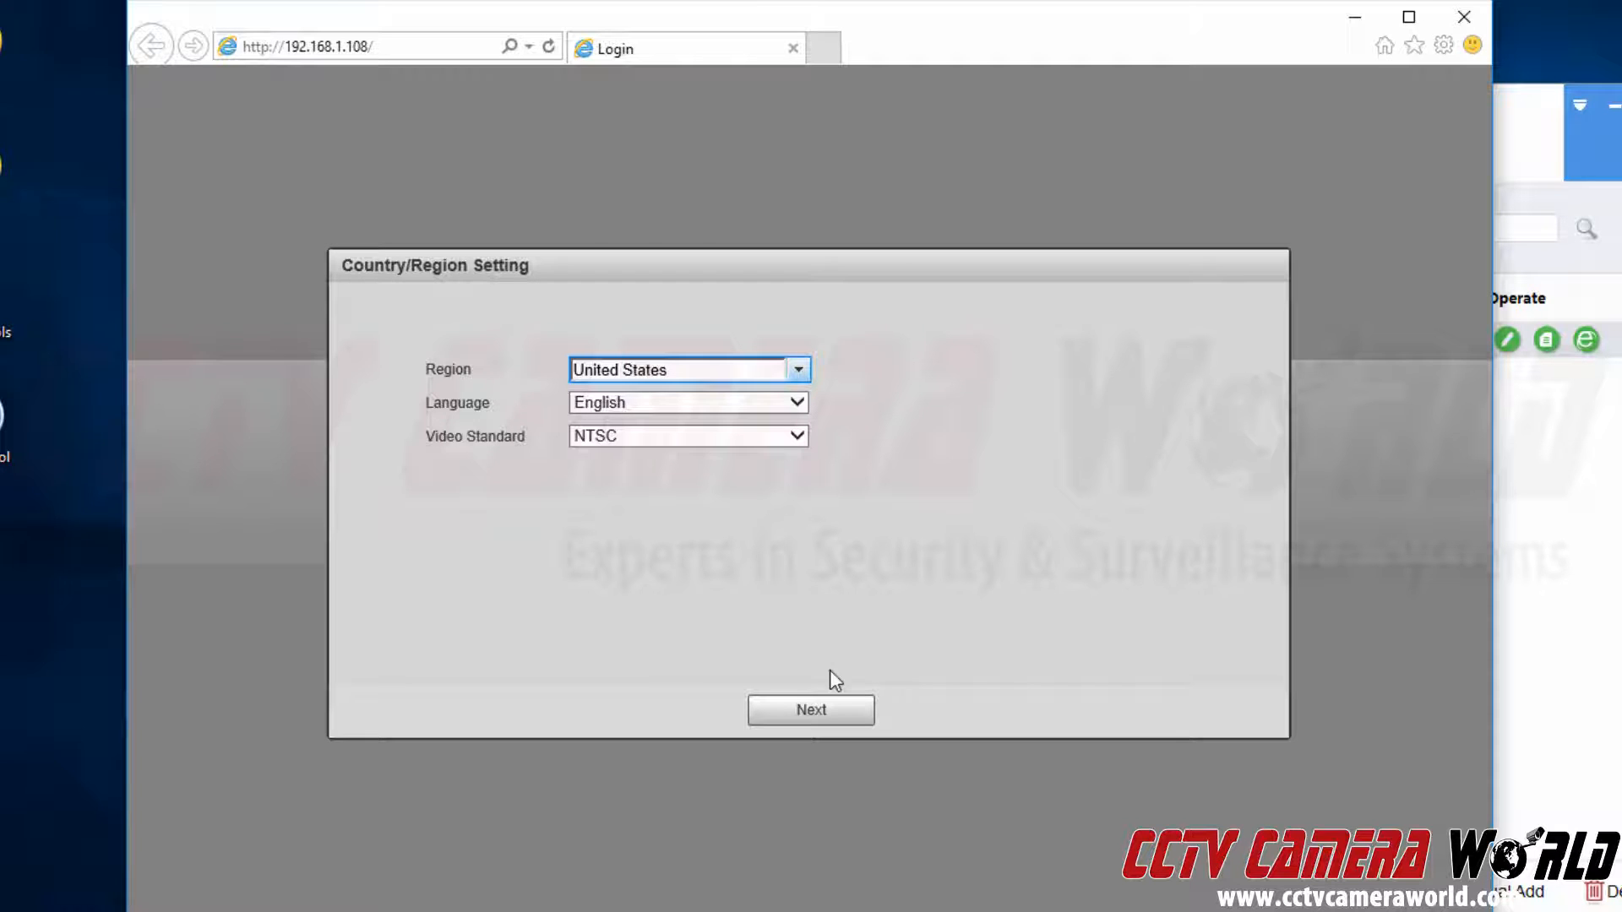
left_click(833, 723)
right_click(833, 722)
left_click(810, 771)
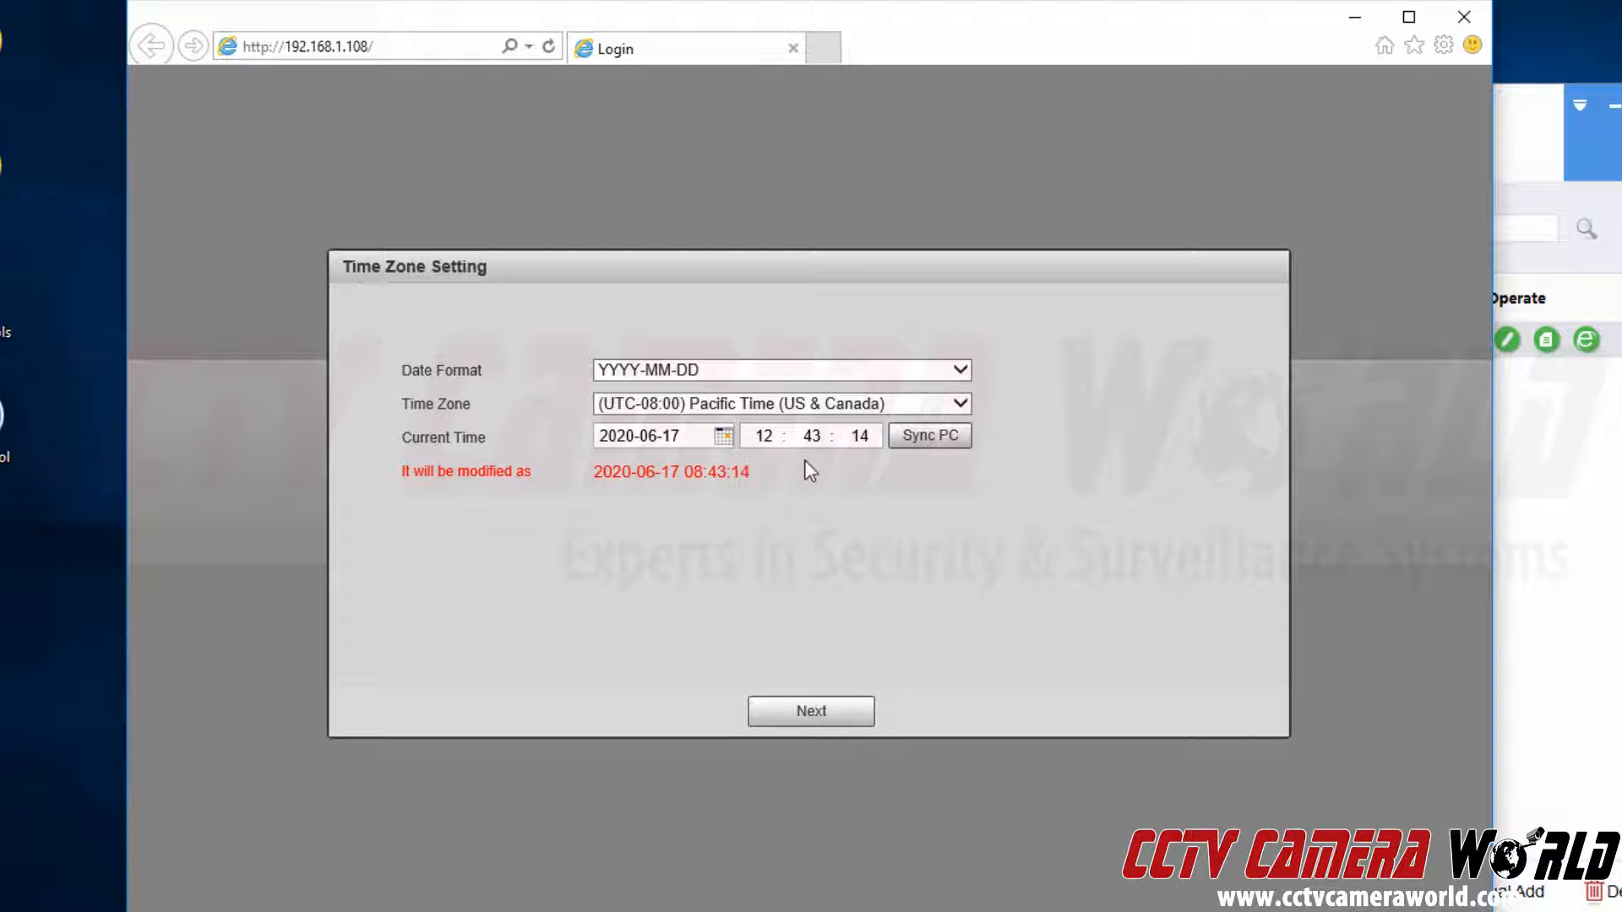
Select (UTC-05:00) Eastern Time (US & Canada) as the time zone and continue.
left_click(784, 410)
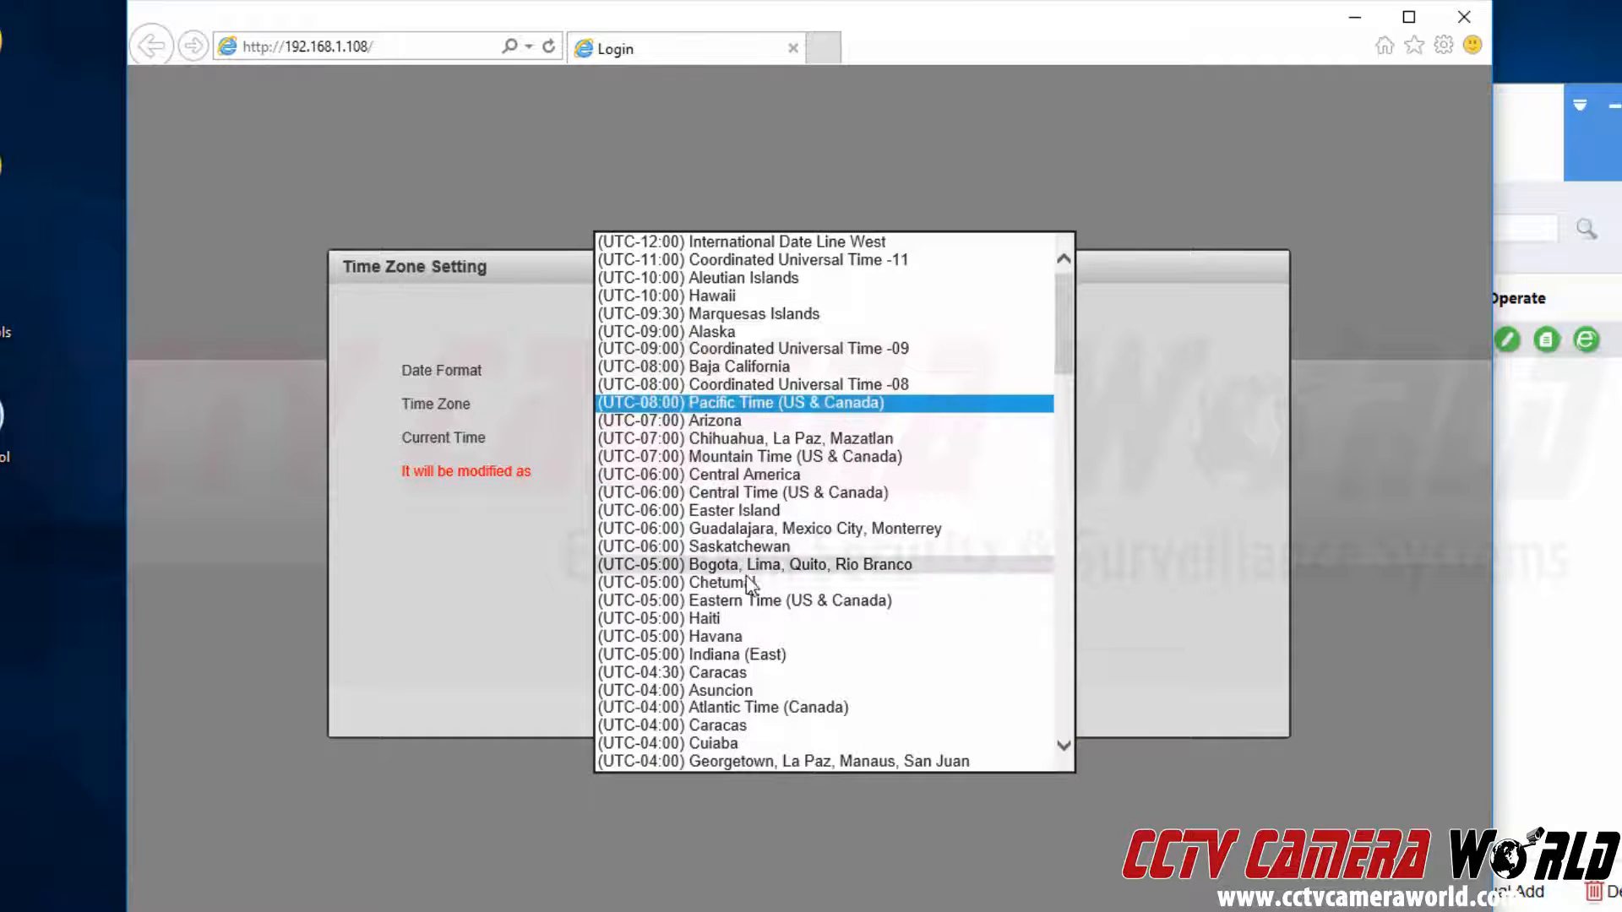
left_click(746, 598)
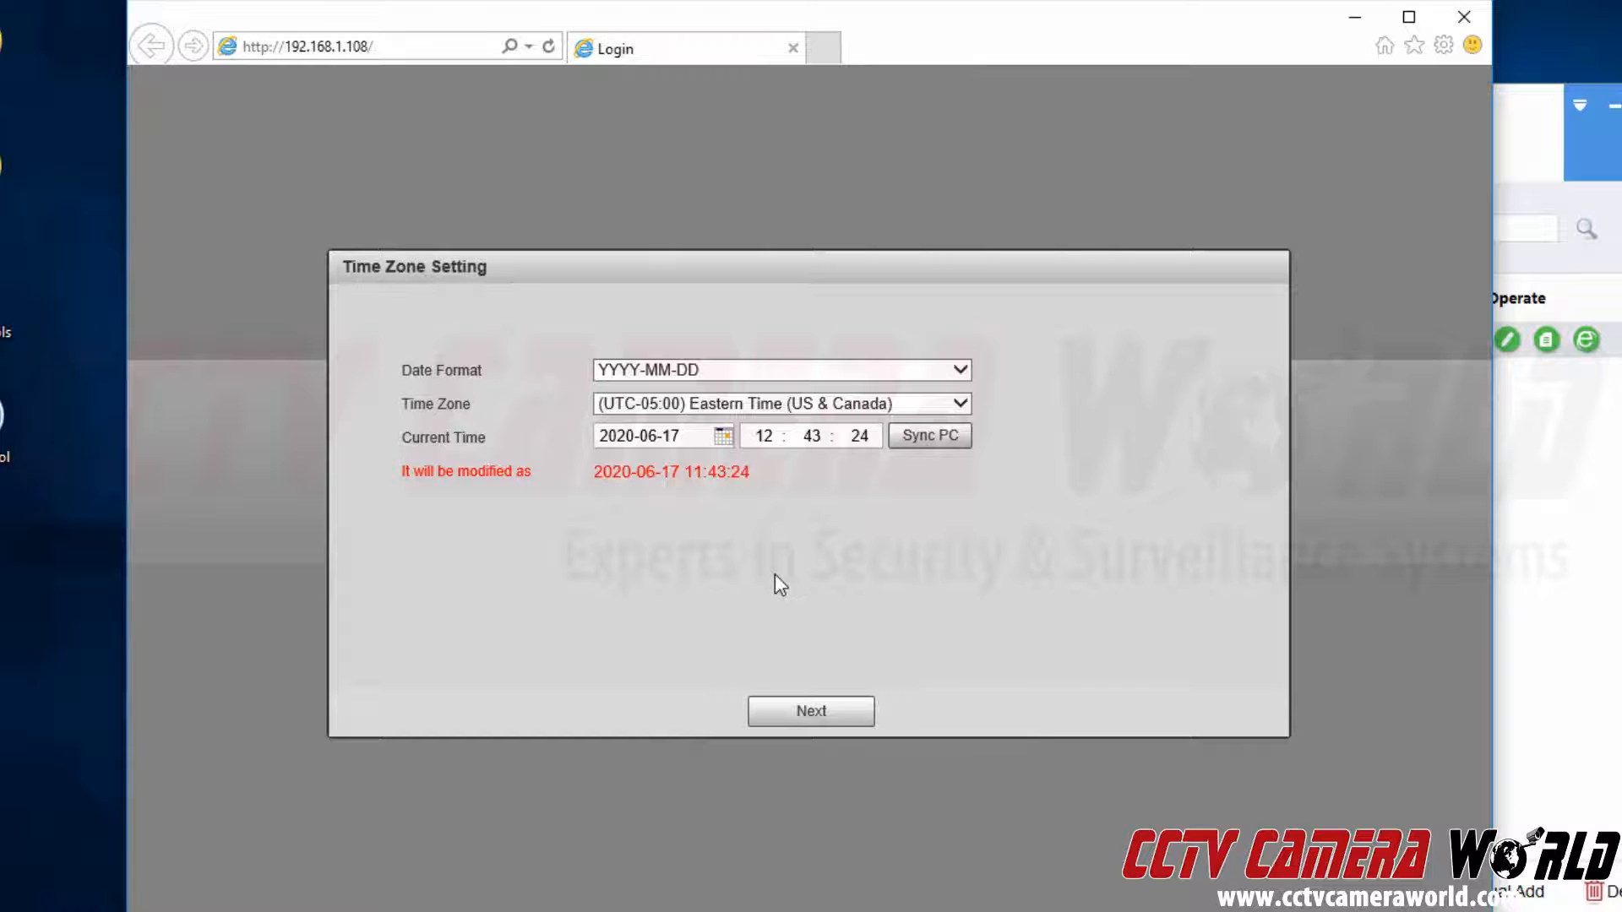
left_click(830, 706)
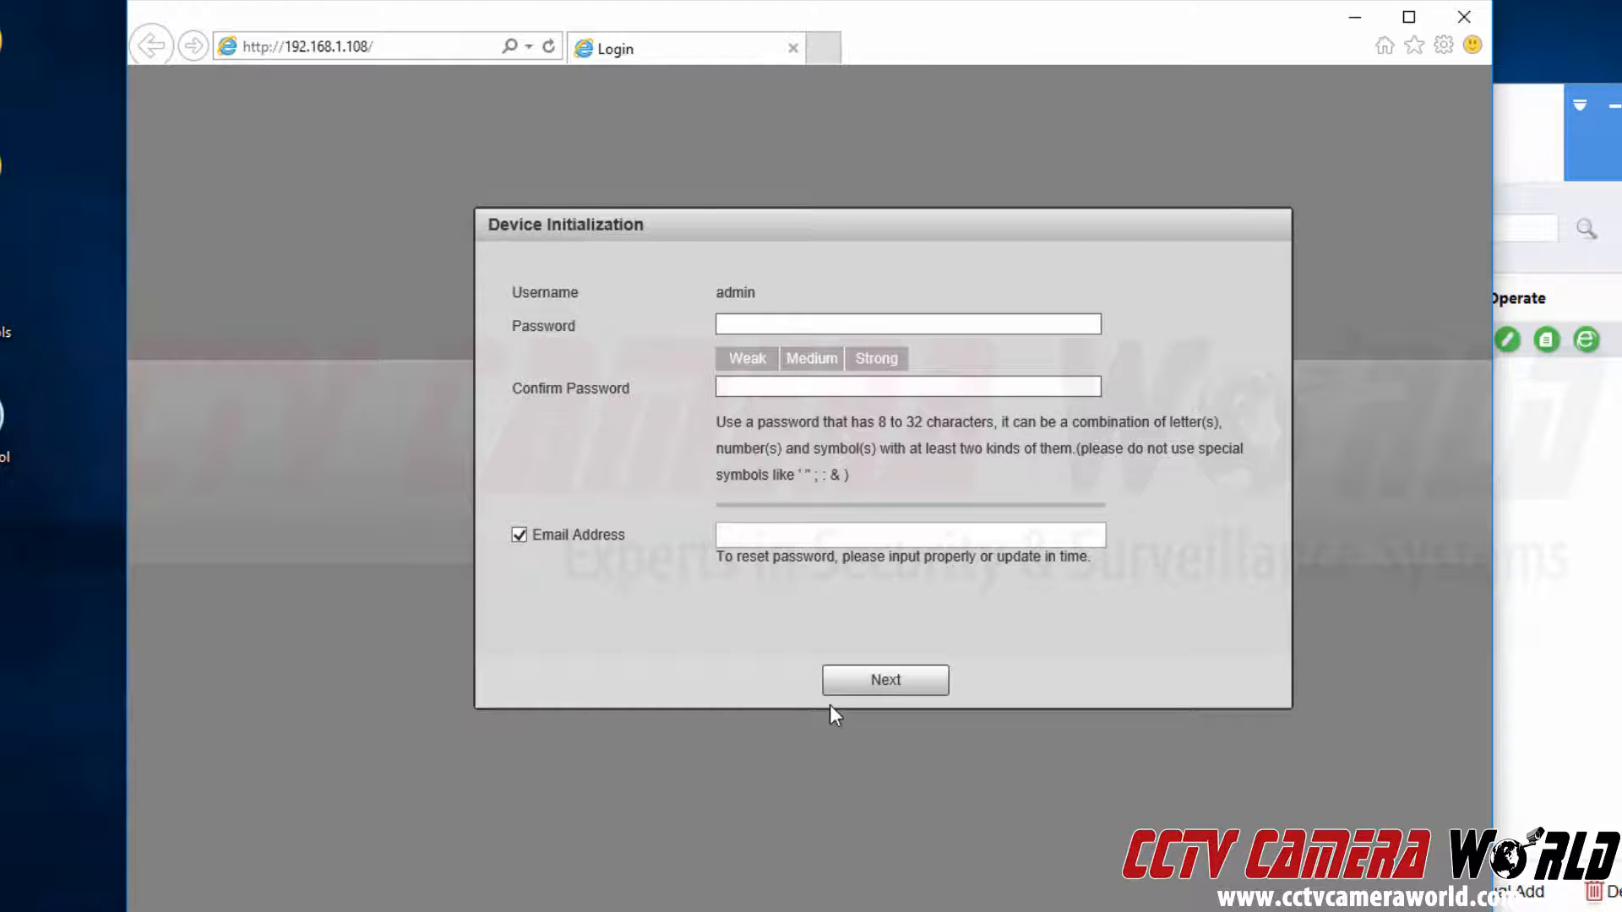
Enter the admin password and confirm it, correcting the mistyped confirmation.
left_click(834, 330)
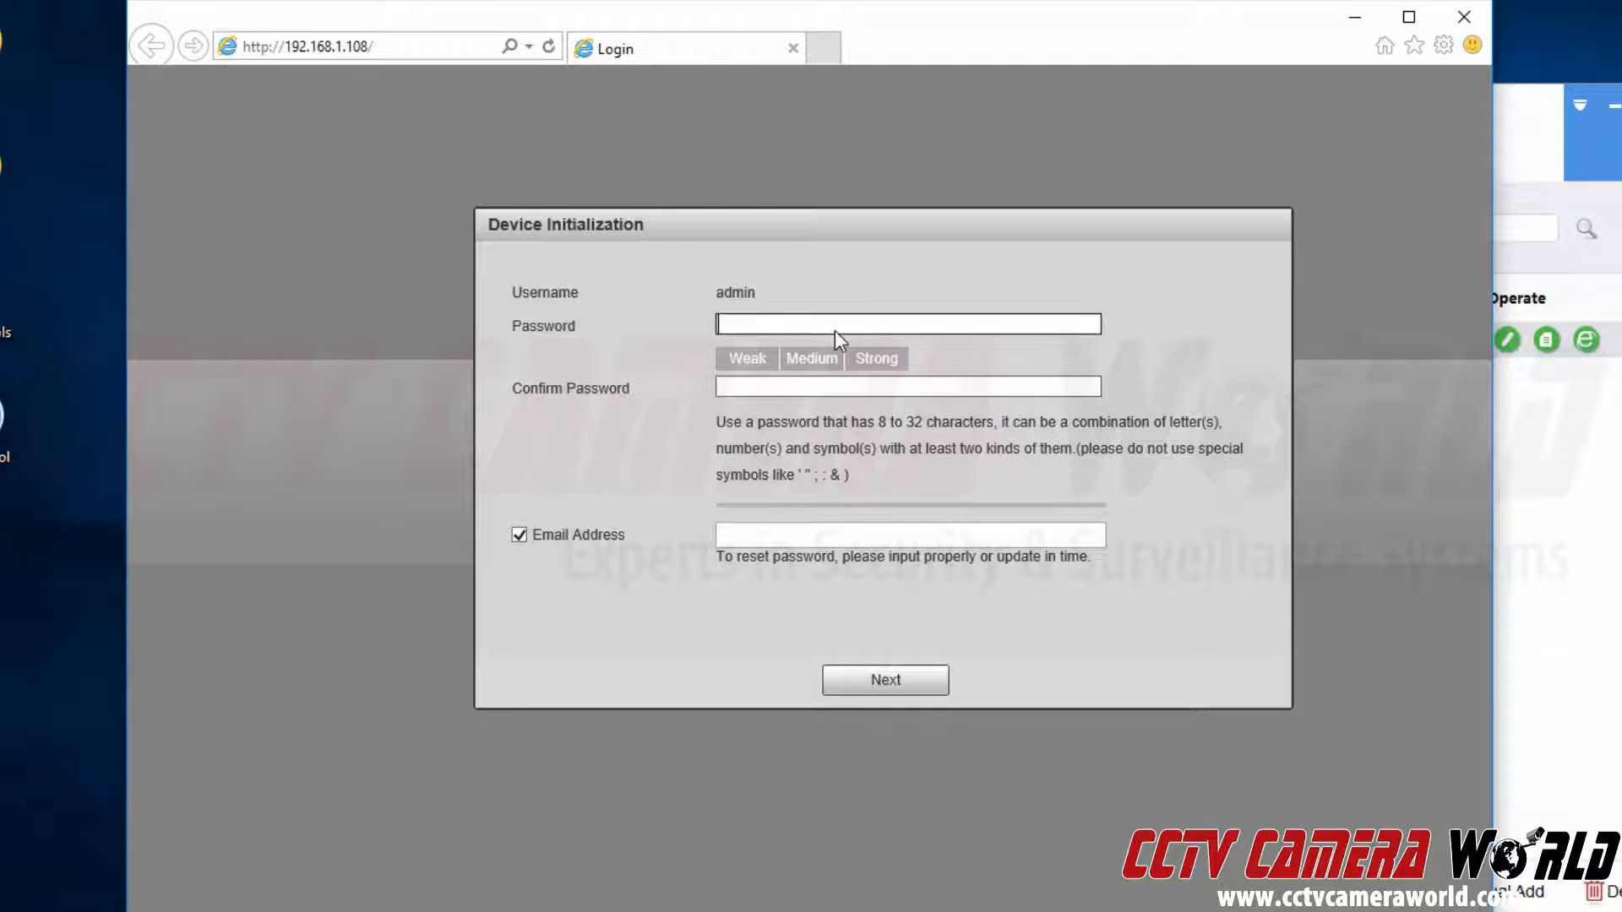
type("••••••••")
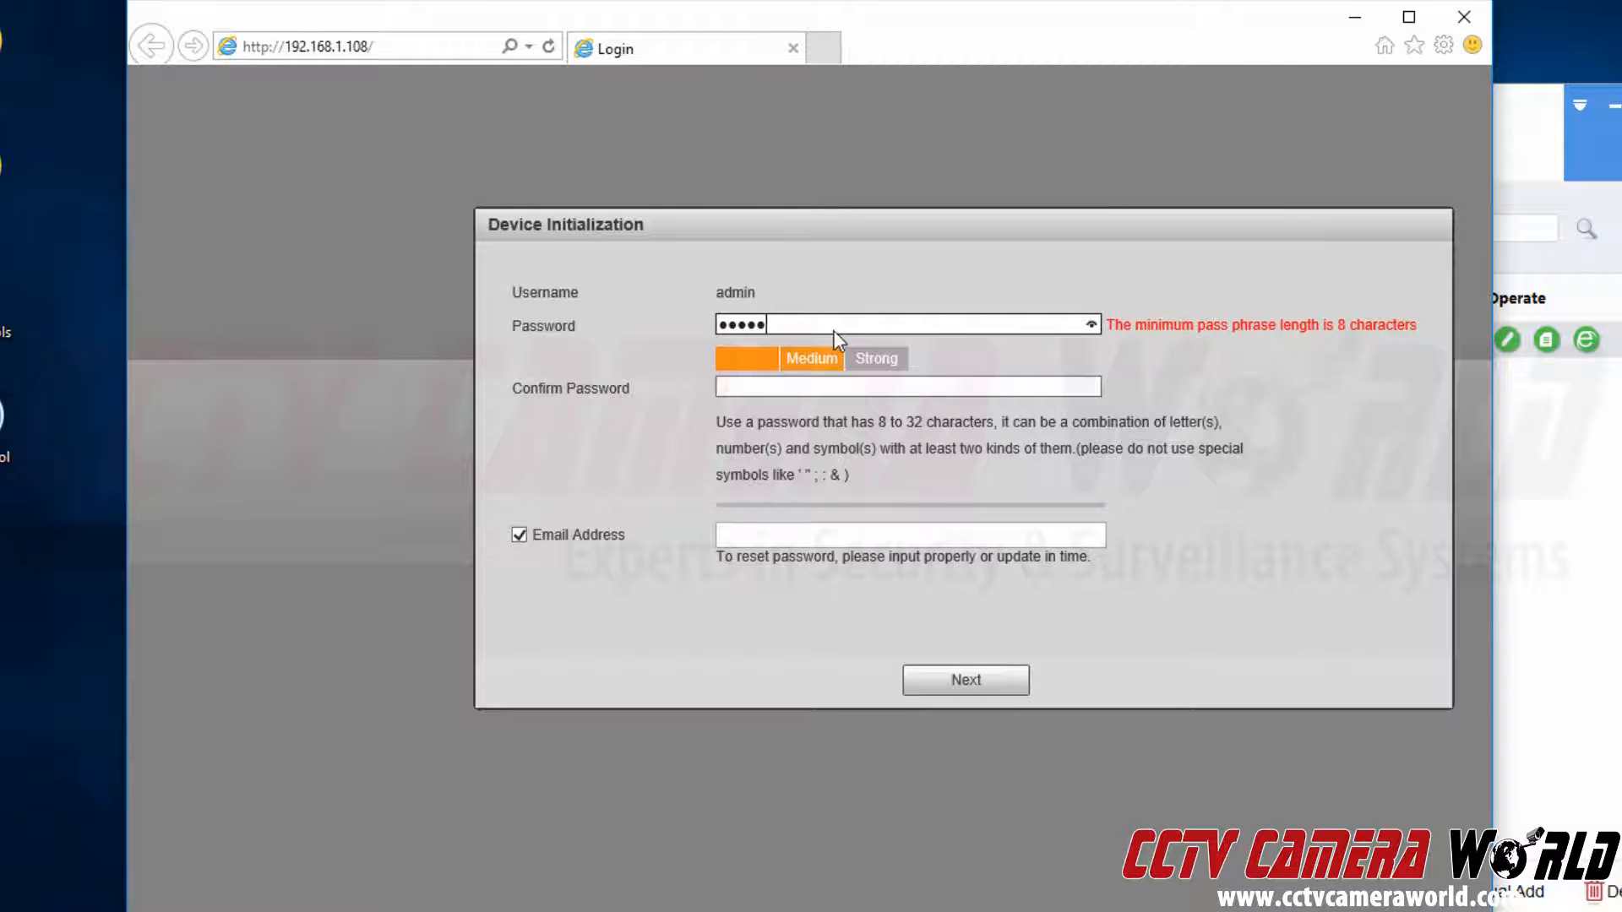
key("Tab")
type("•••••••")
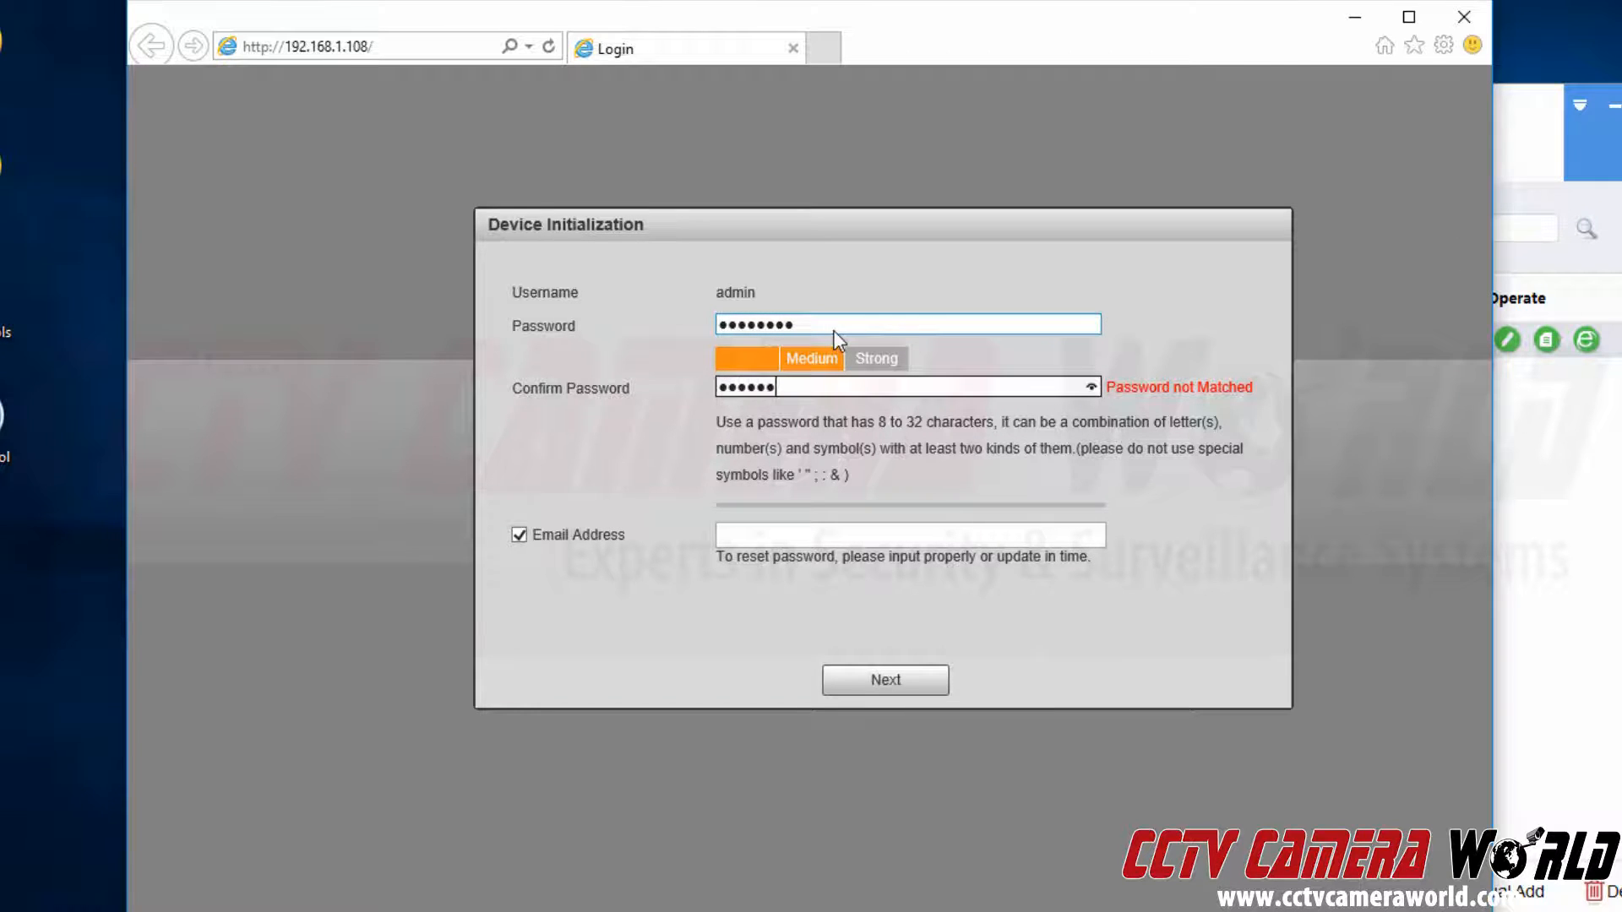
key("BackSpace")
key("BackSpace")
key("BackSpace")
key("BackSpace")
key("BackSpace")
type("••••••")
Fill in the recovery e-mail address and confirm device initialization.
left_click(734, 536)
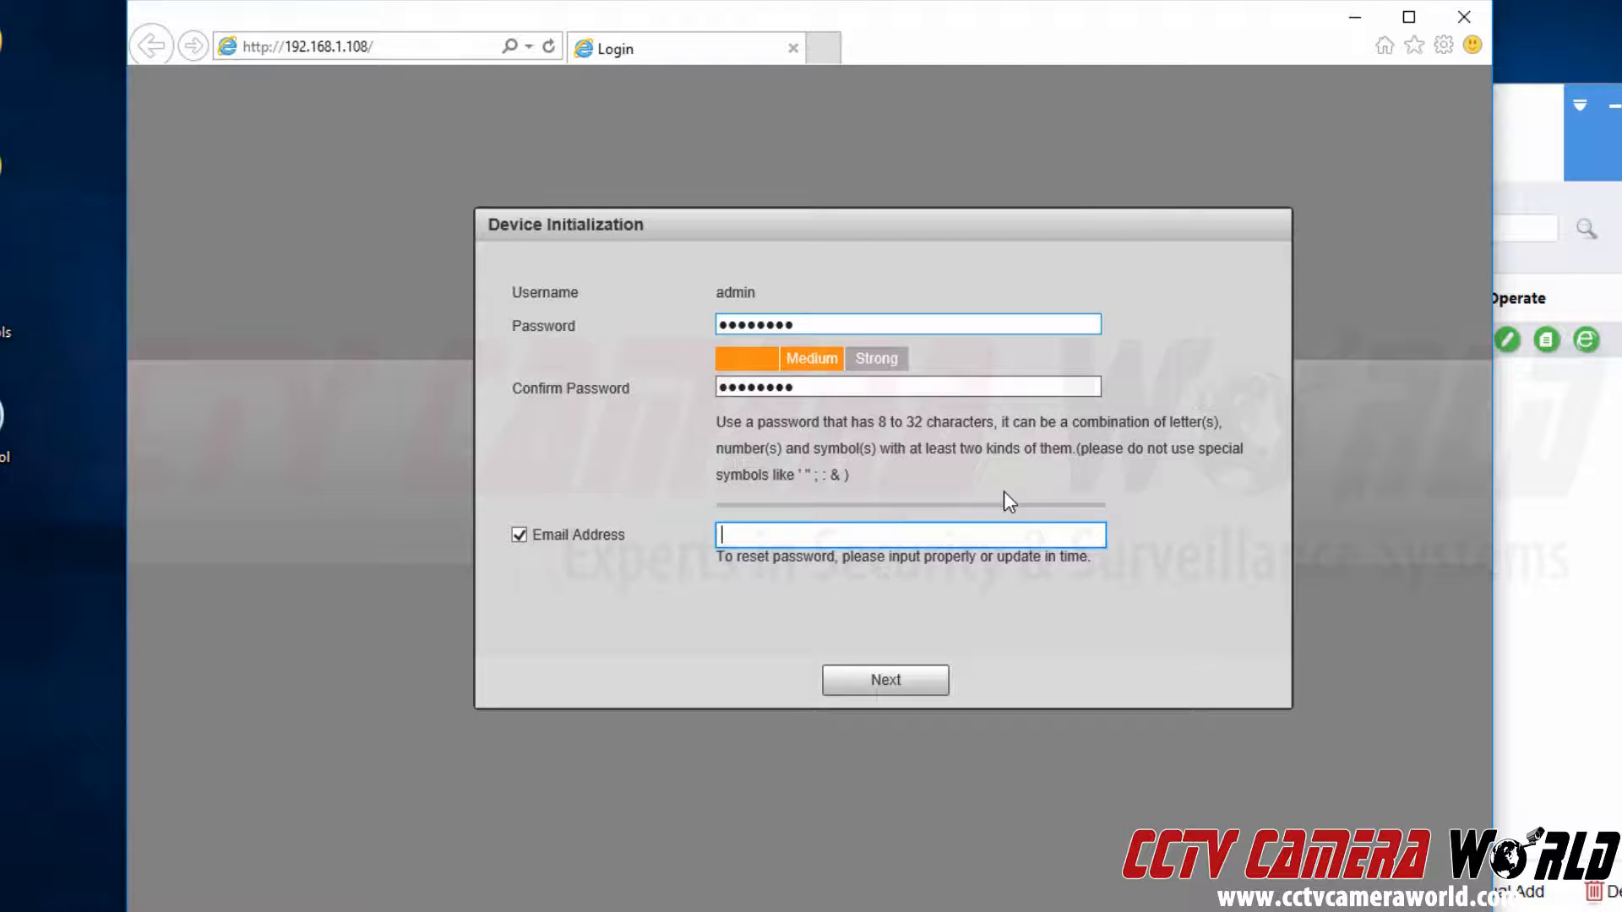
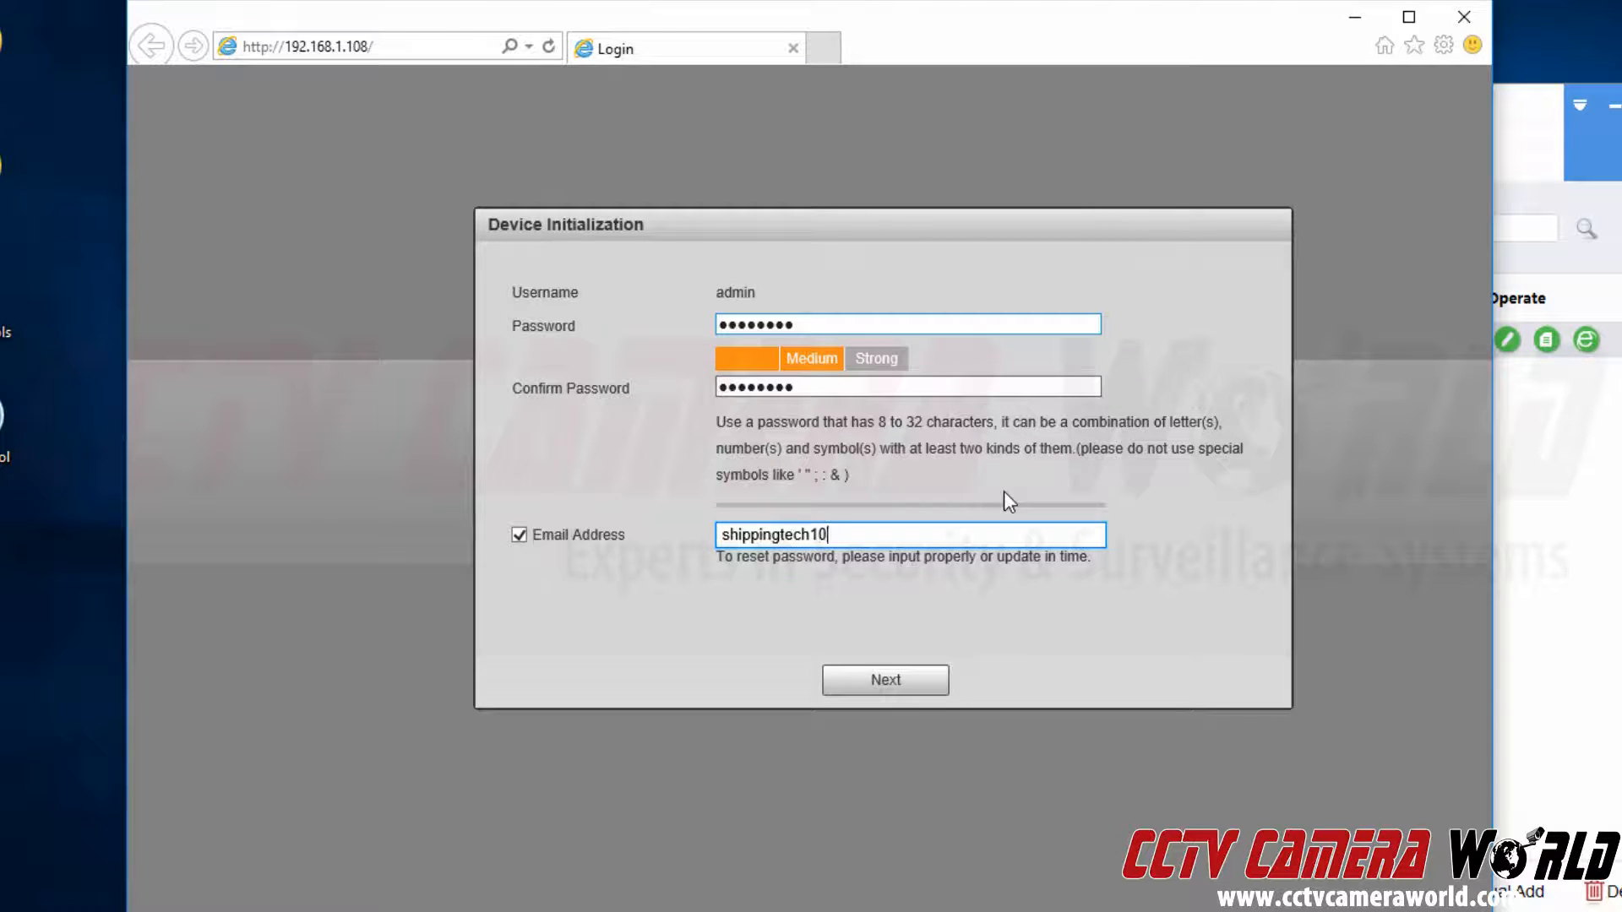
left_click(901, 684)
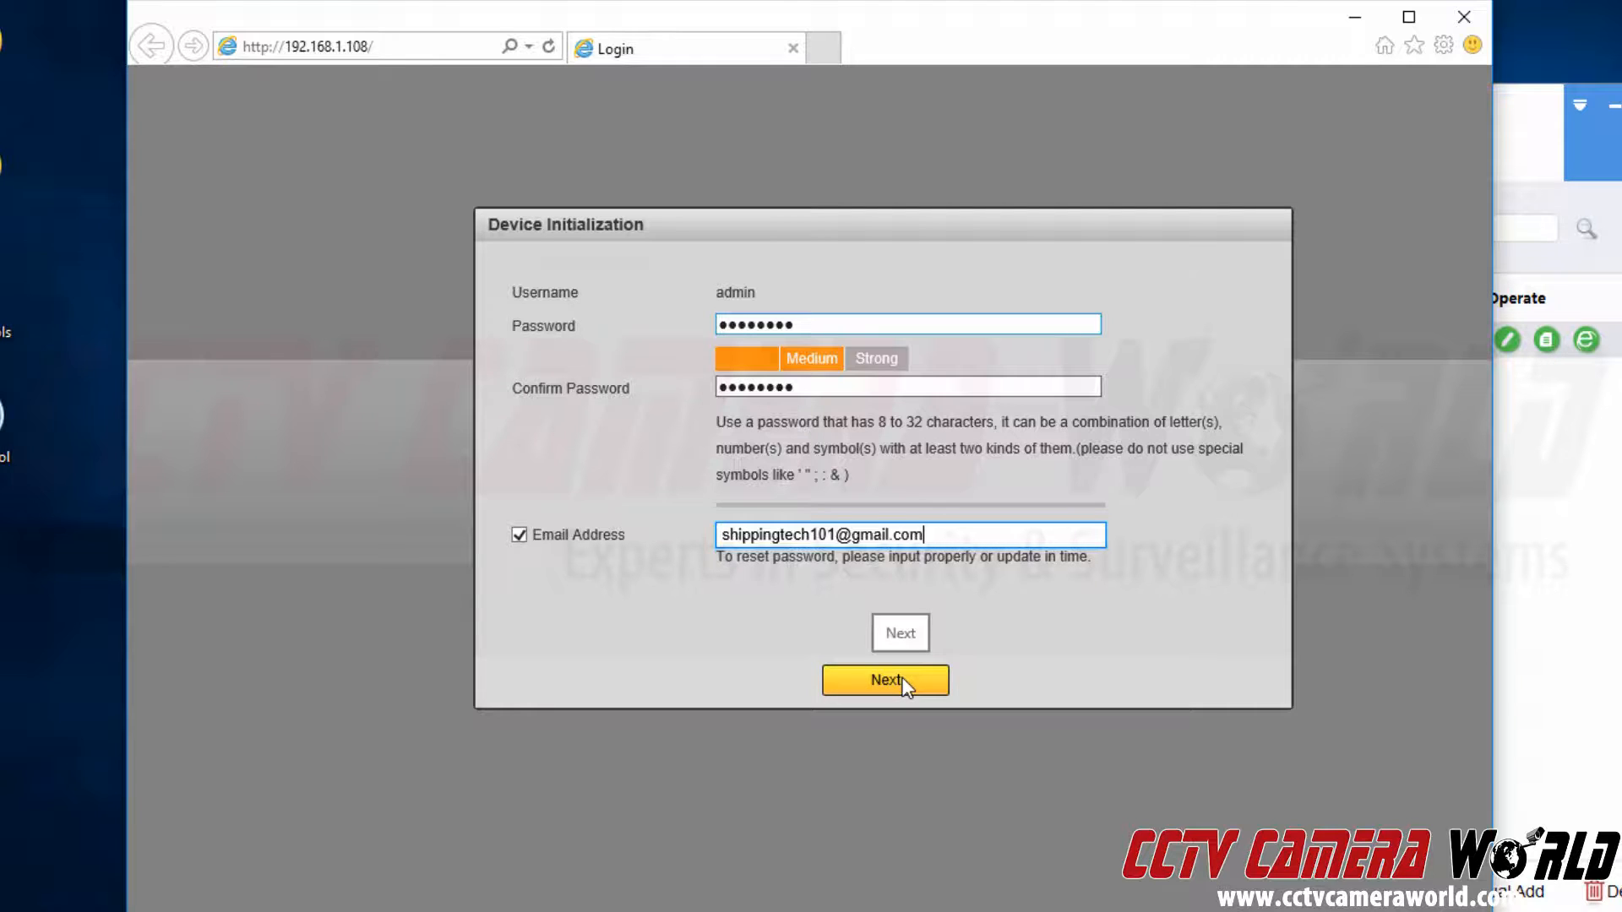
left_click(903, 683)
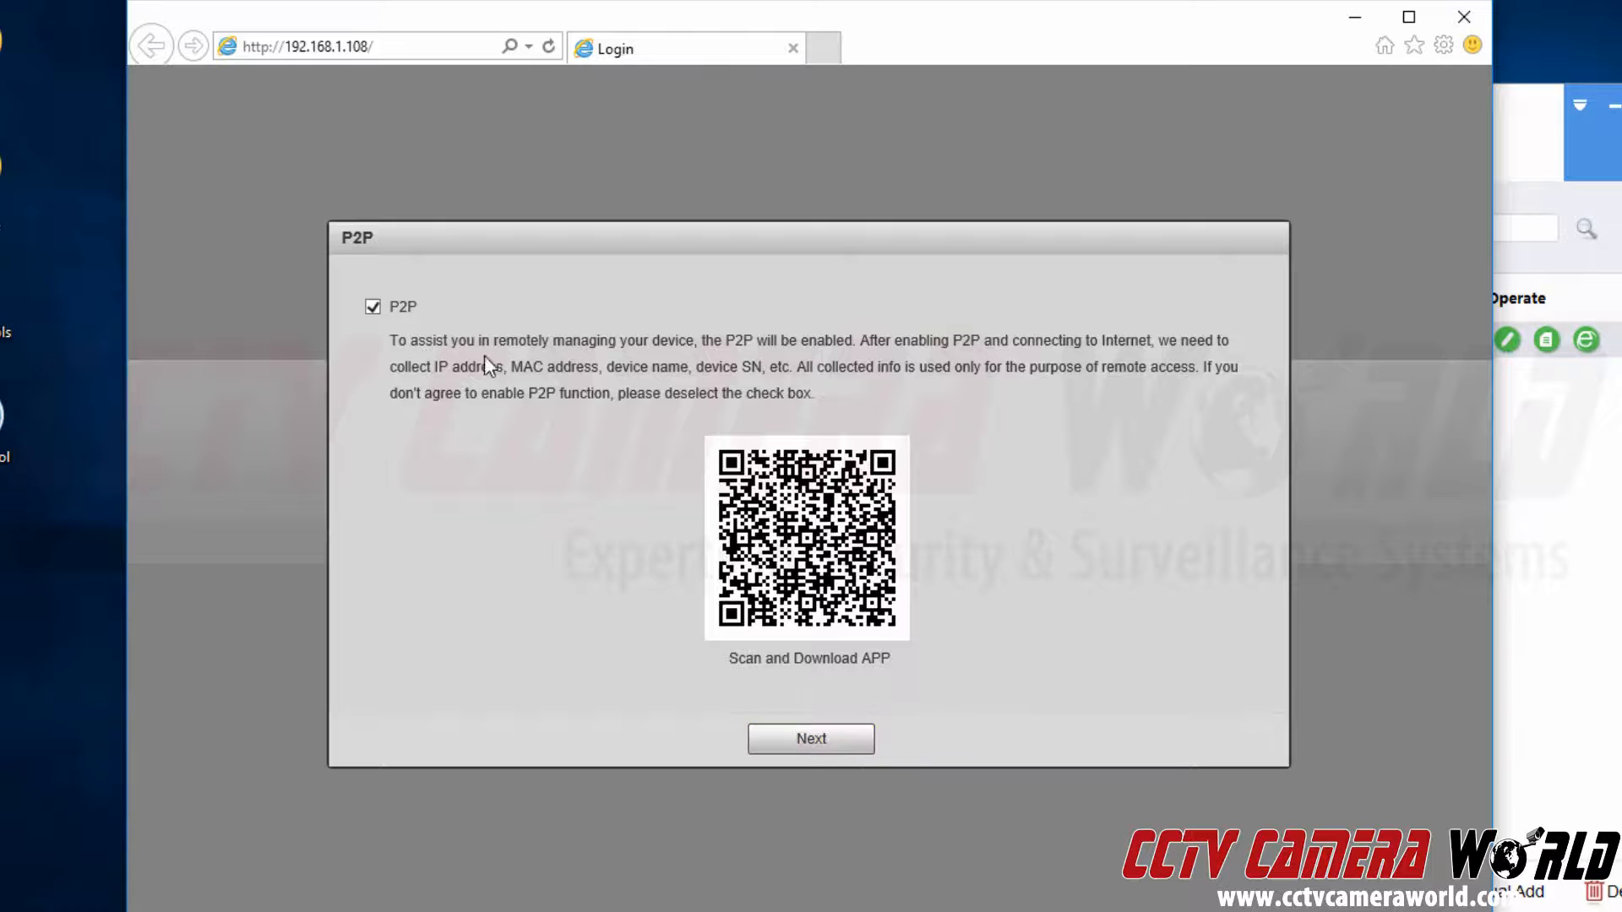
Disable P2P and automatic update checks, then save to finish the wizard.
left_click(407, 310)
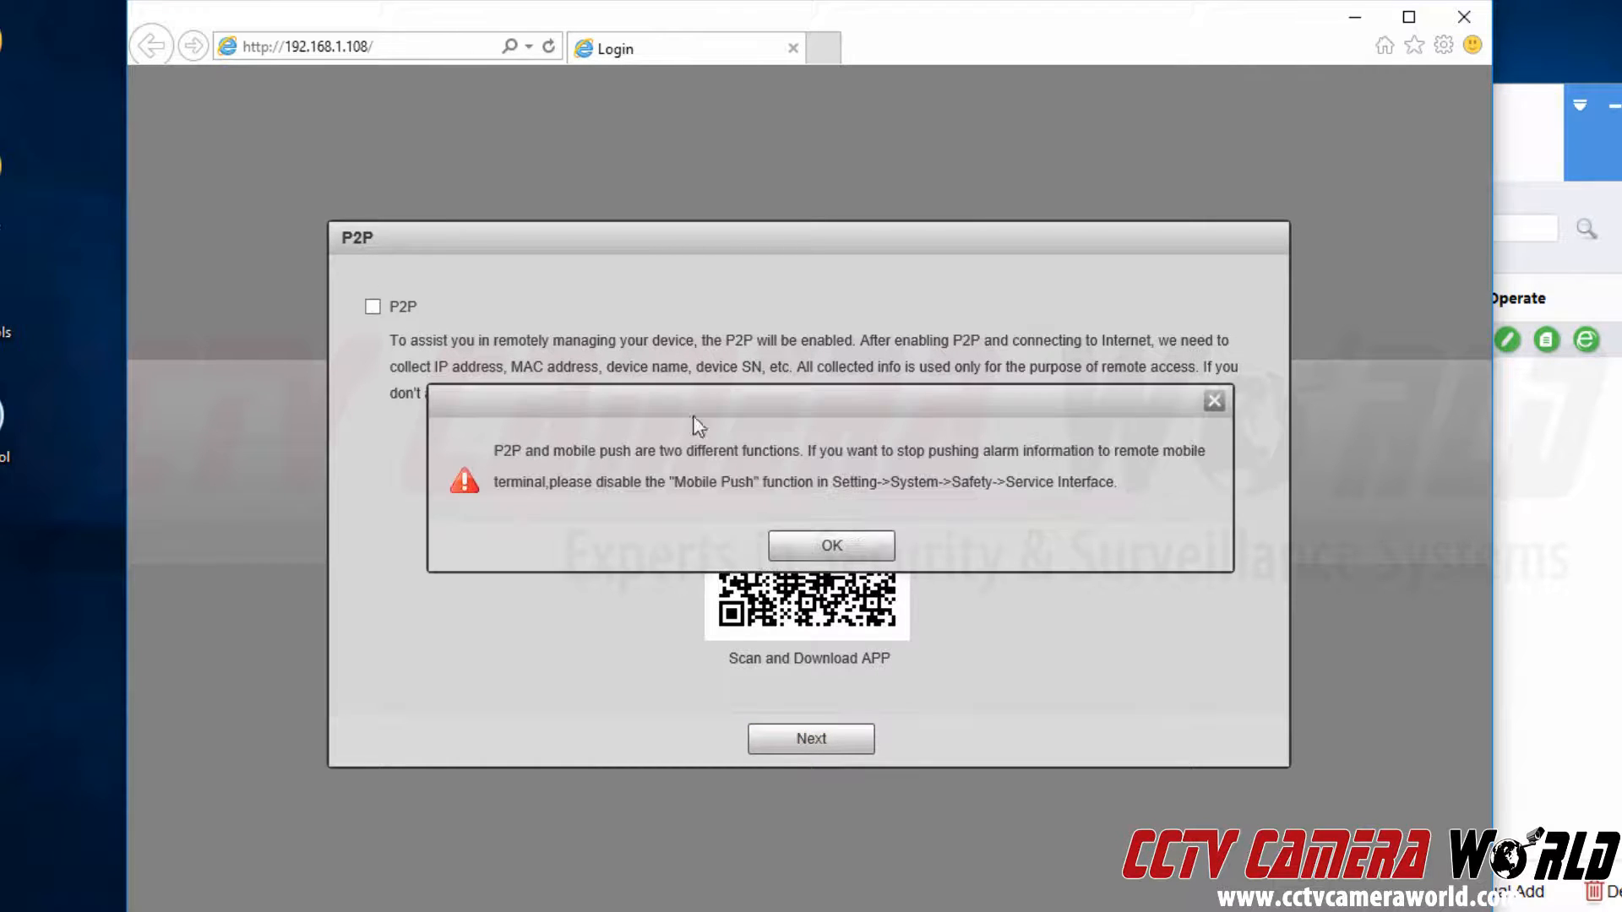
left_click(832, 547)
left_click(805, 738)
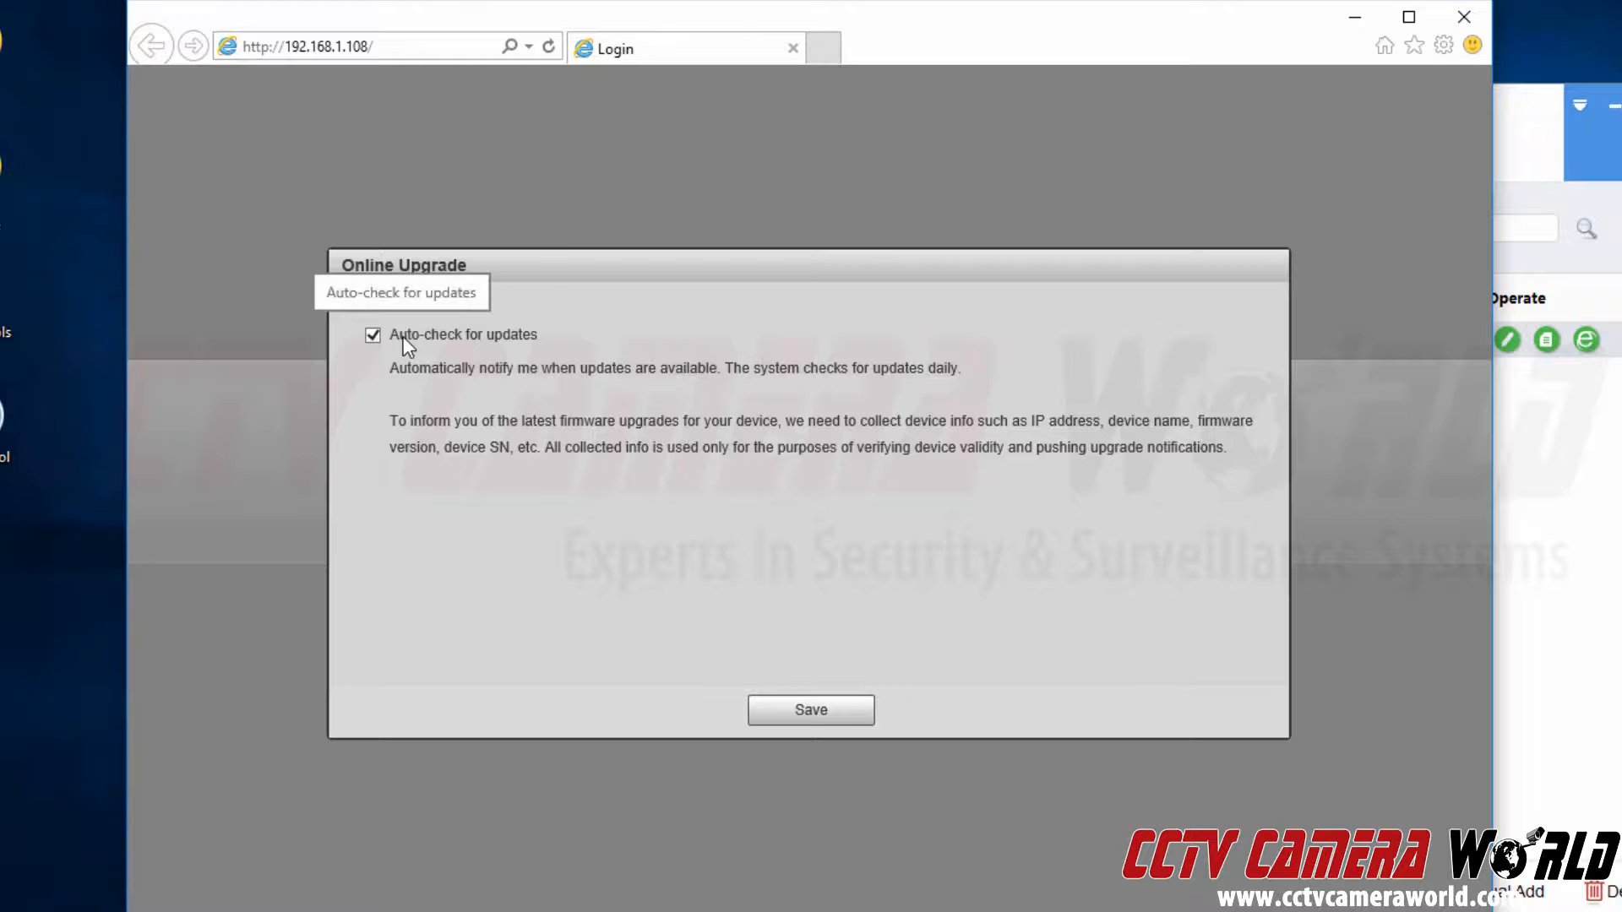
left_click(473, 336)
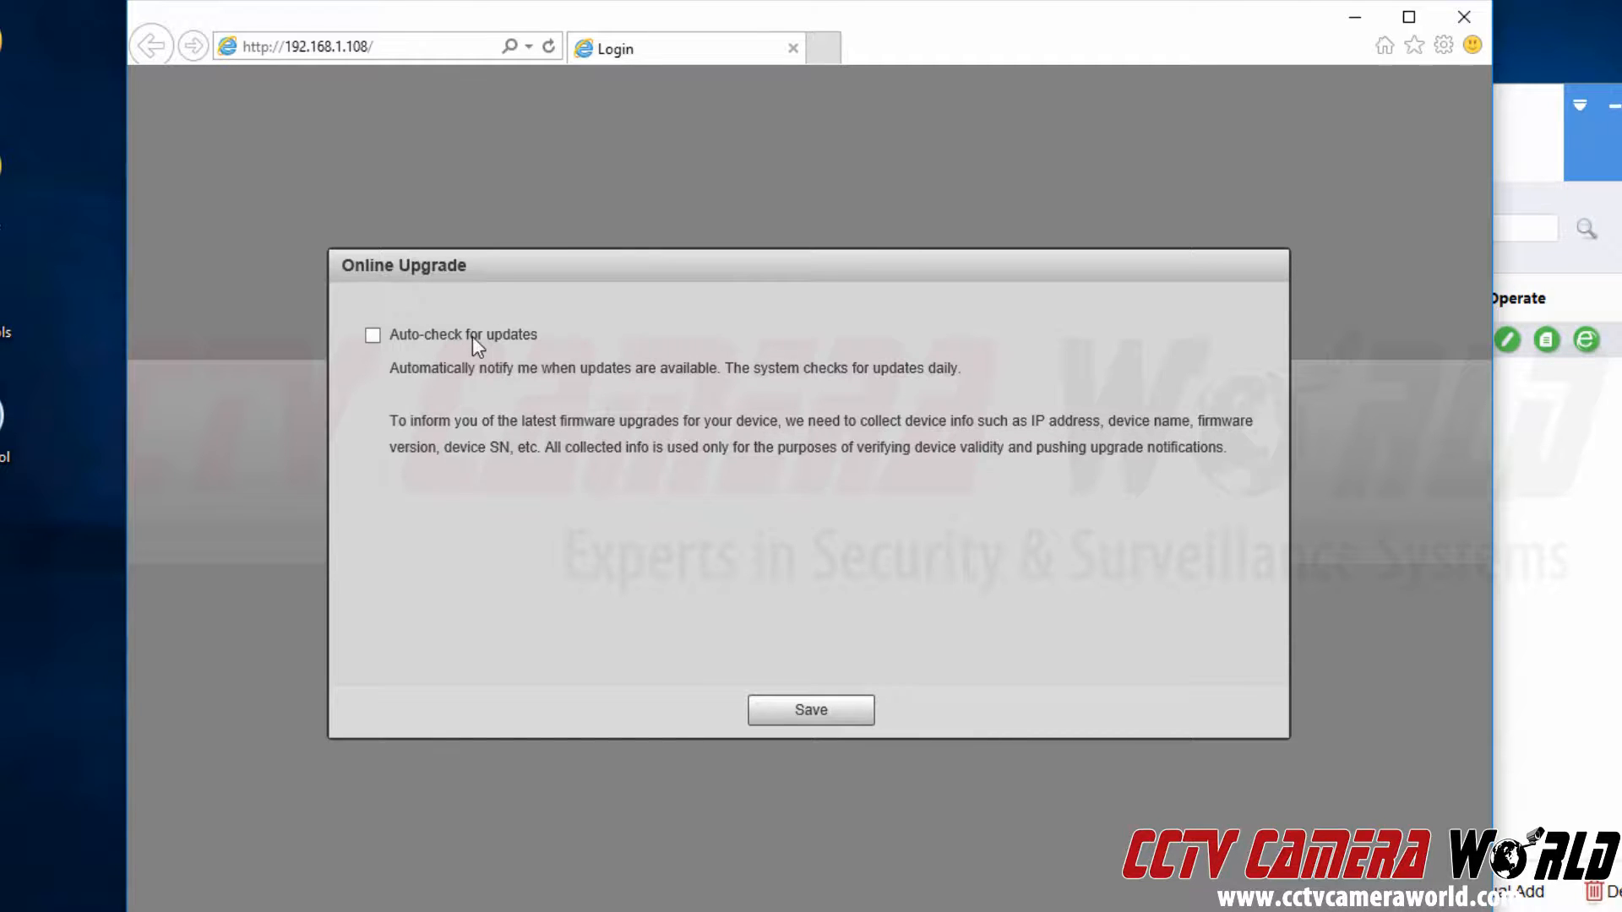
left_click(845, 712)
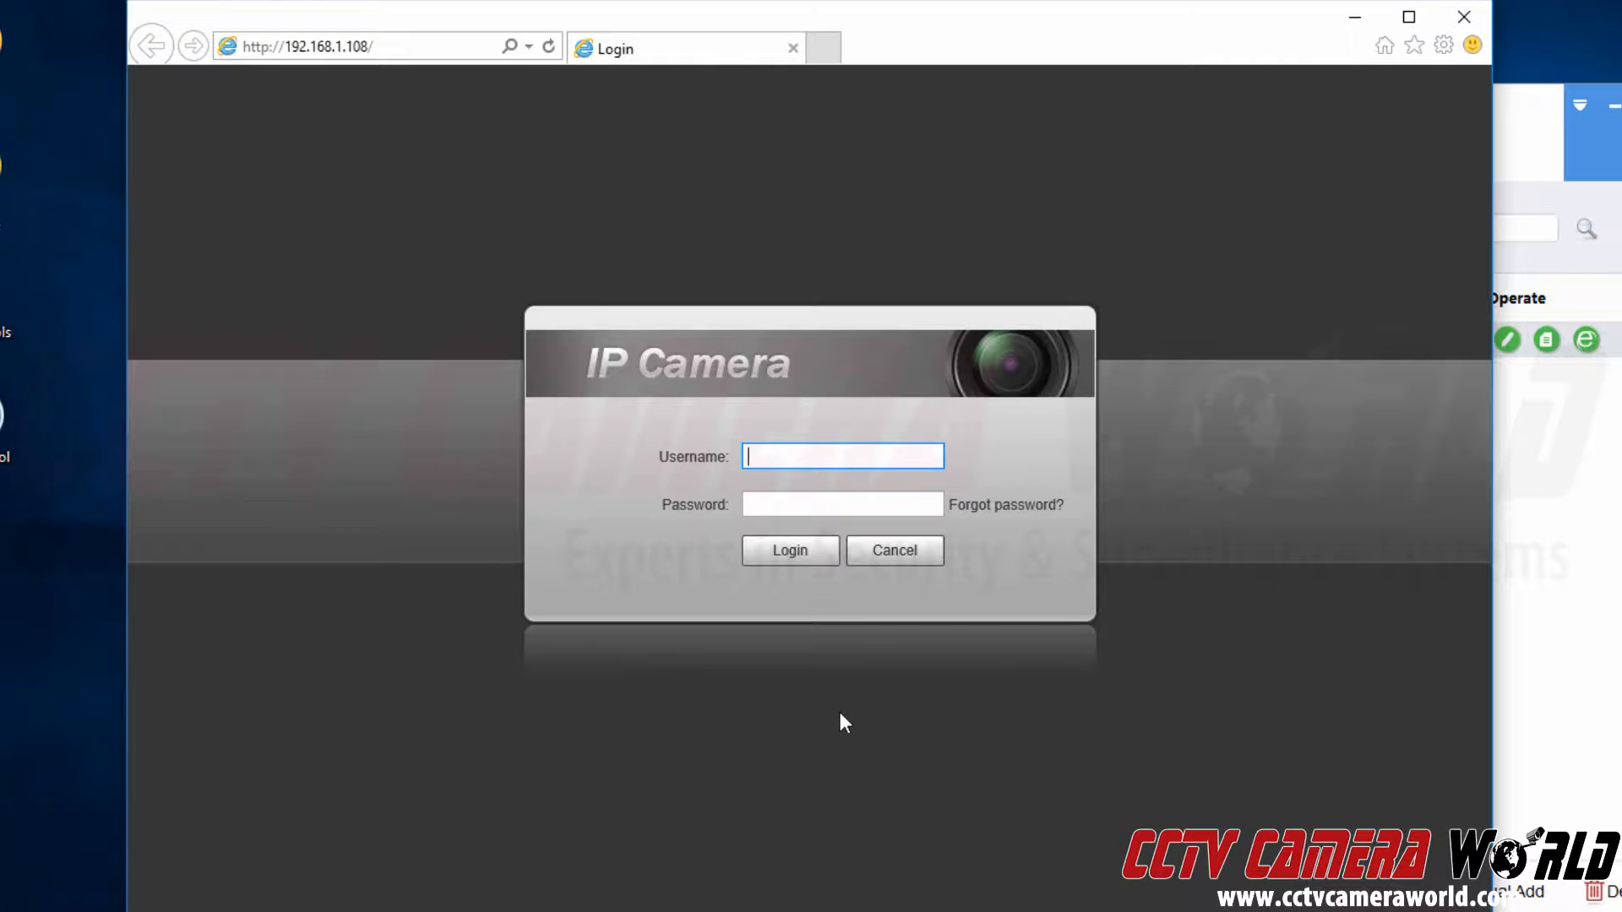
Log in to the camera as admin with the account password.
type("admin")
key("Tab")
type("********")
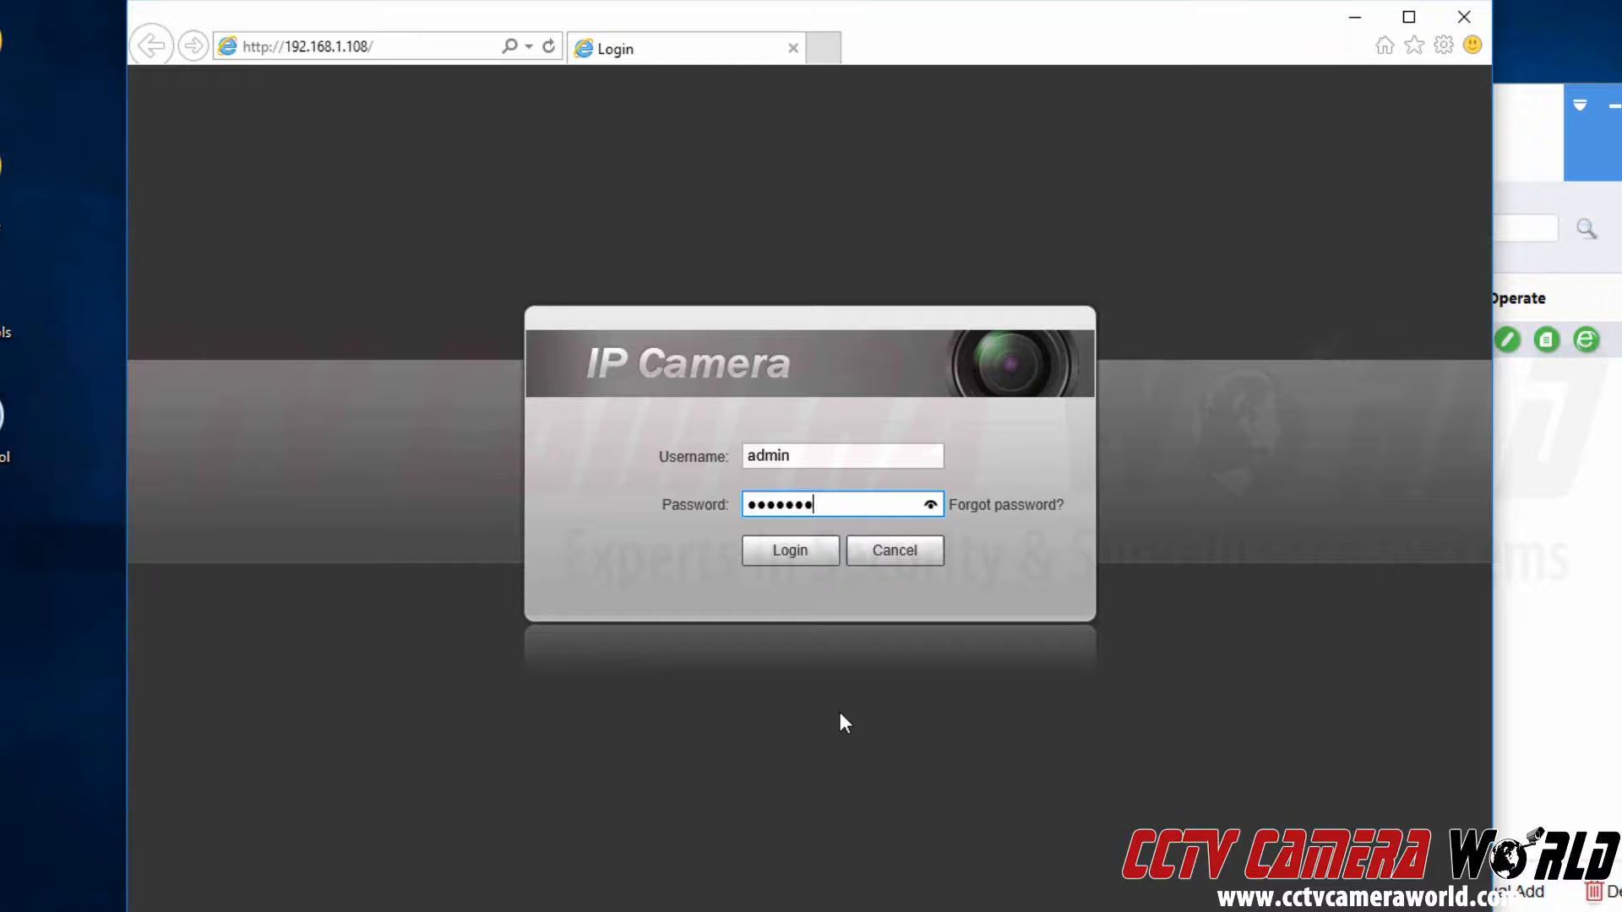
left_click(782, 557)
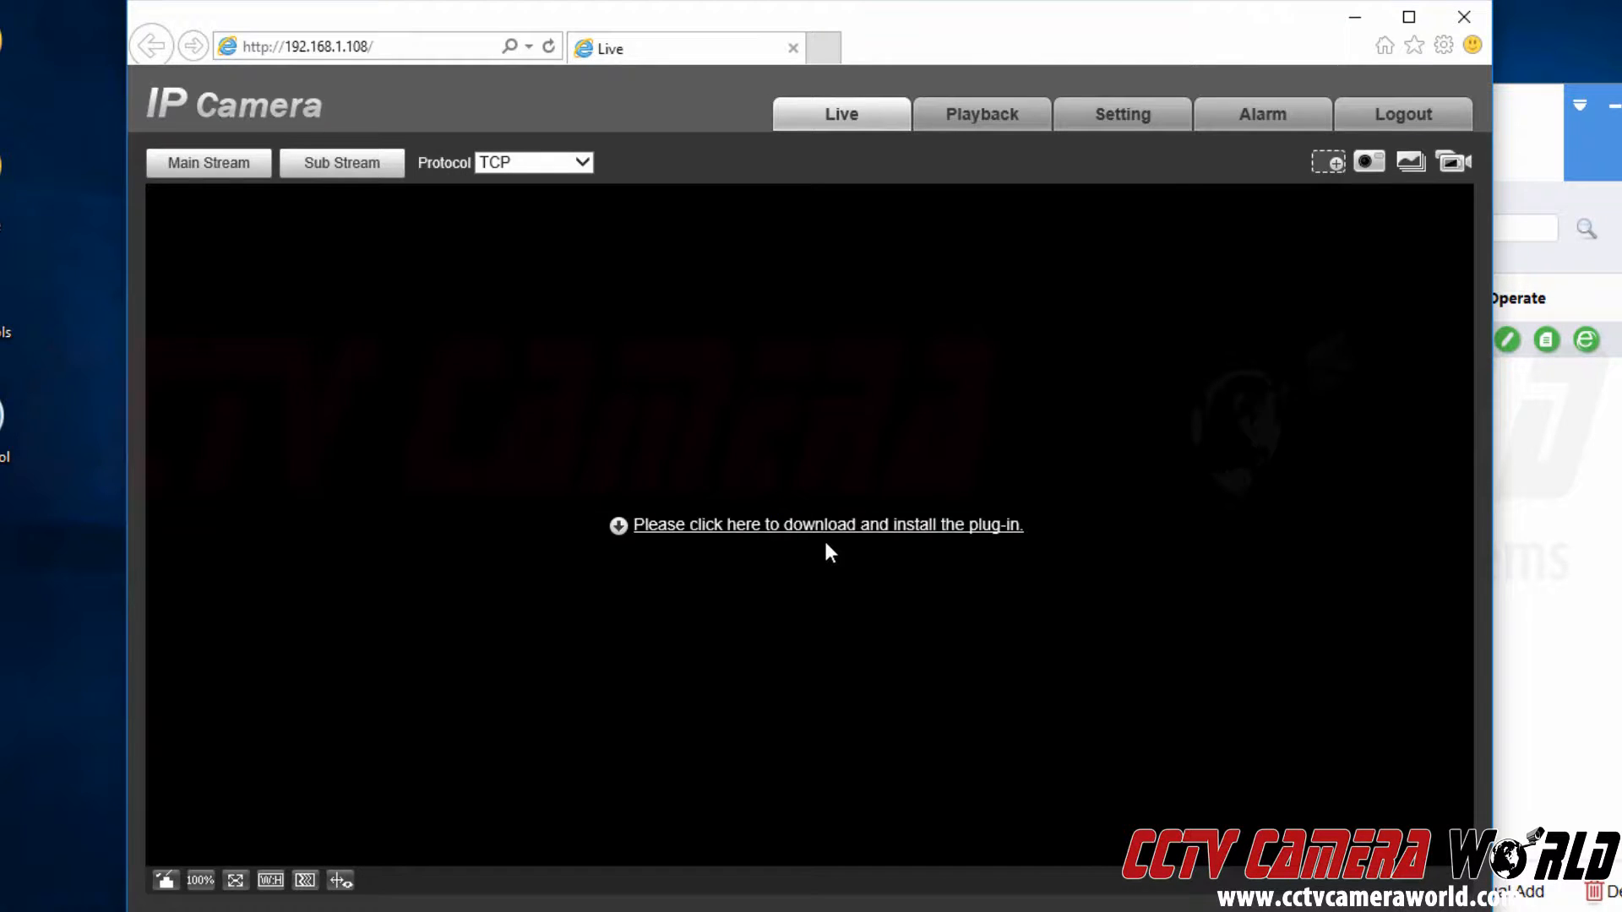
Install WebPlugin 3.3, allow its ActiveX add-on, and sign in again to view the stream.
left_click(843, 526)
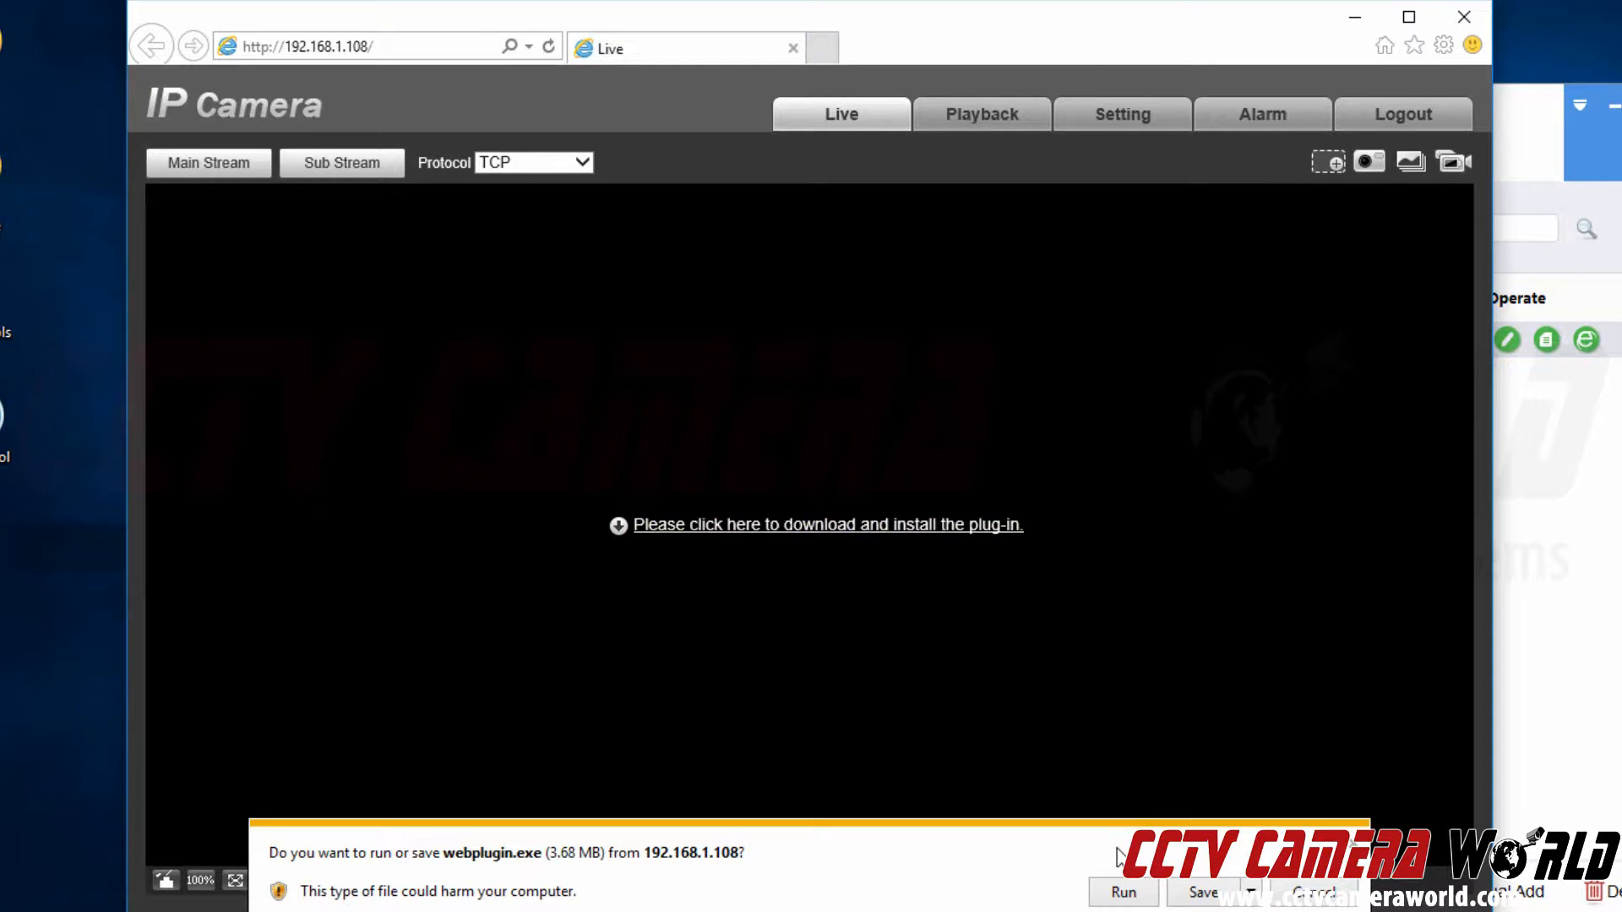
left_click(1131, 893)
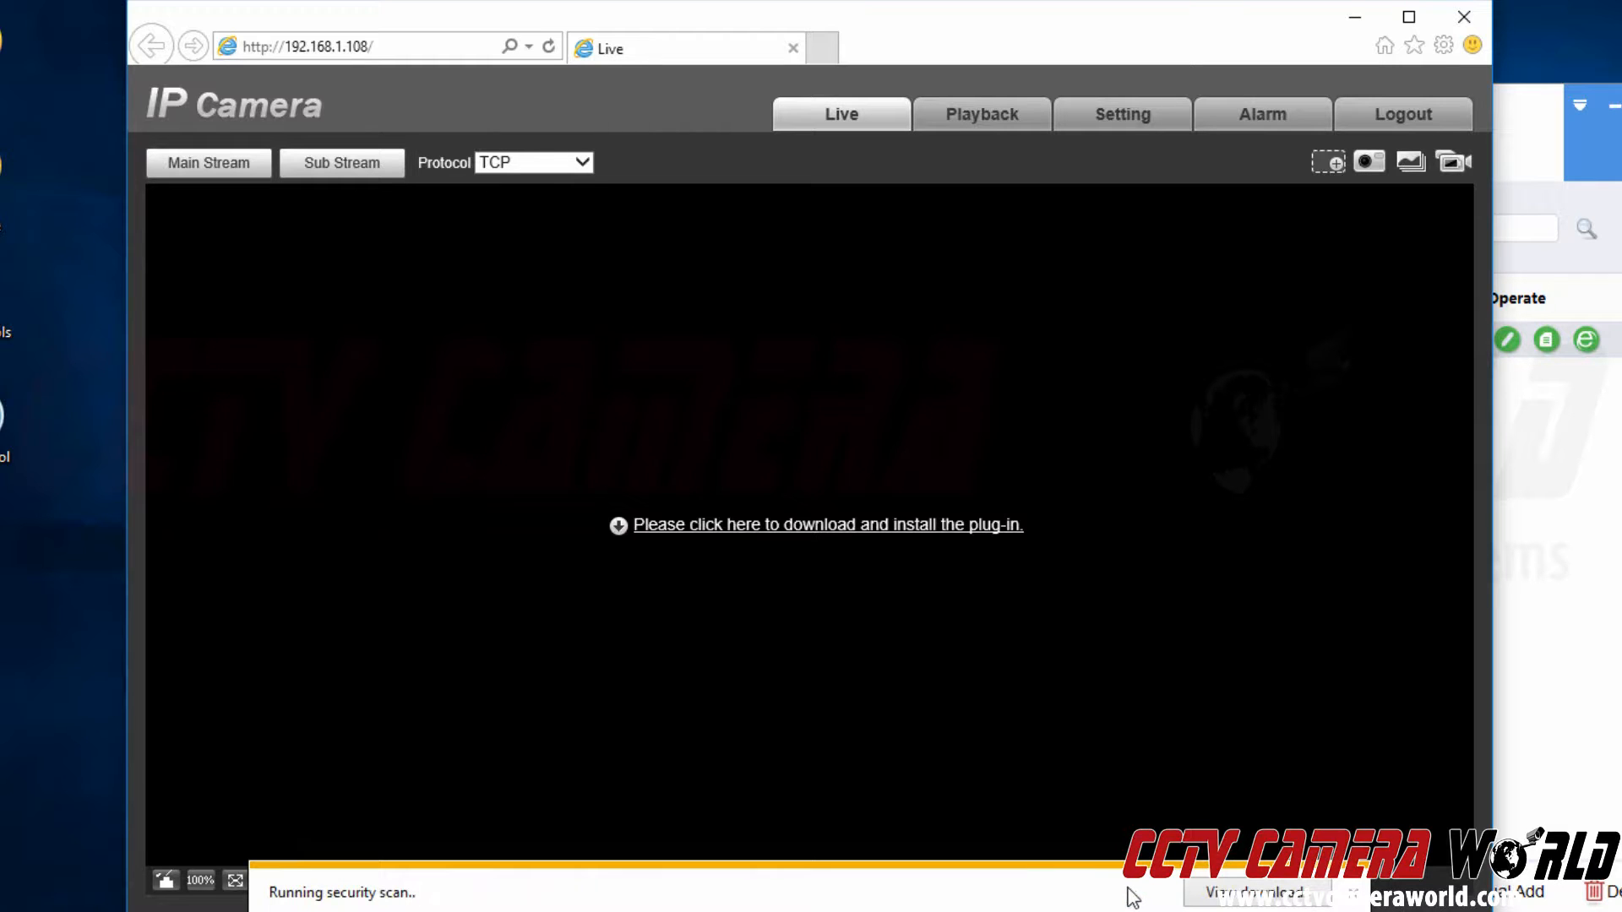
left_click(1132, 893)
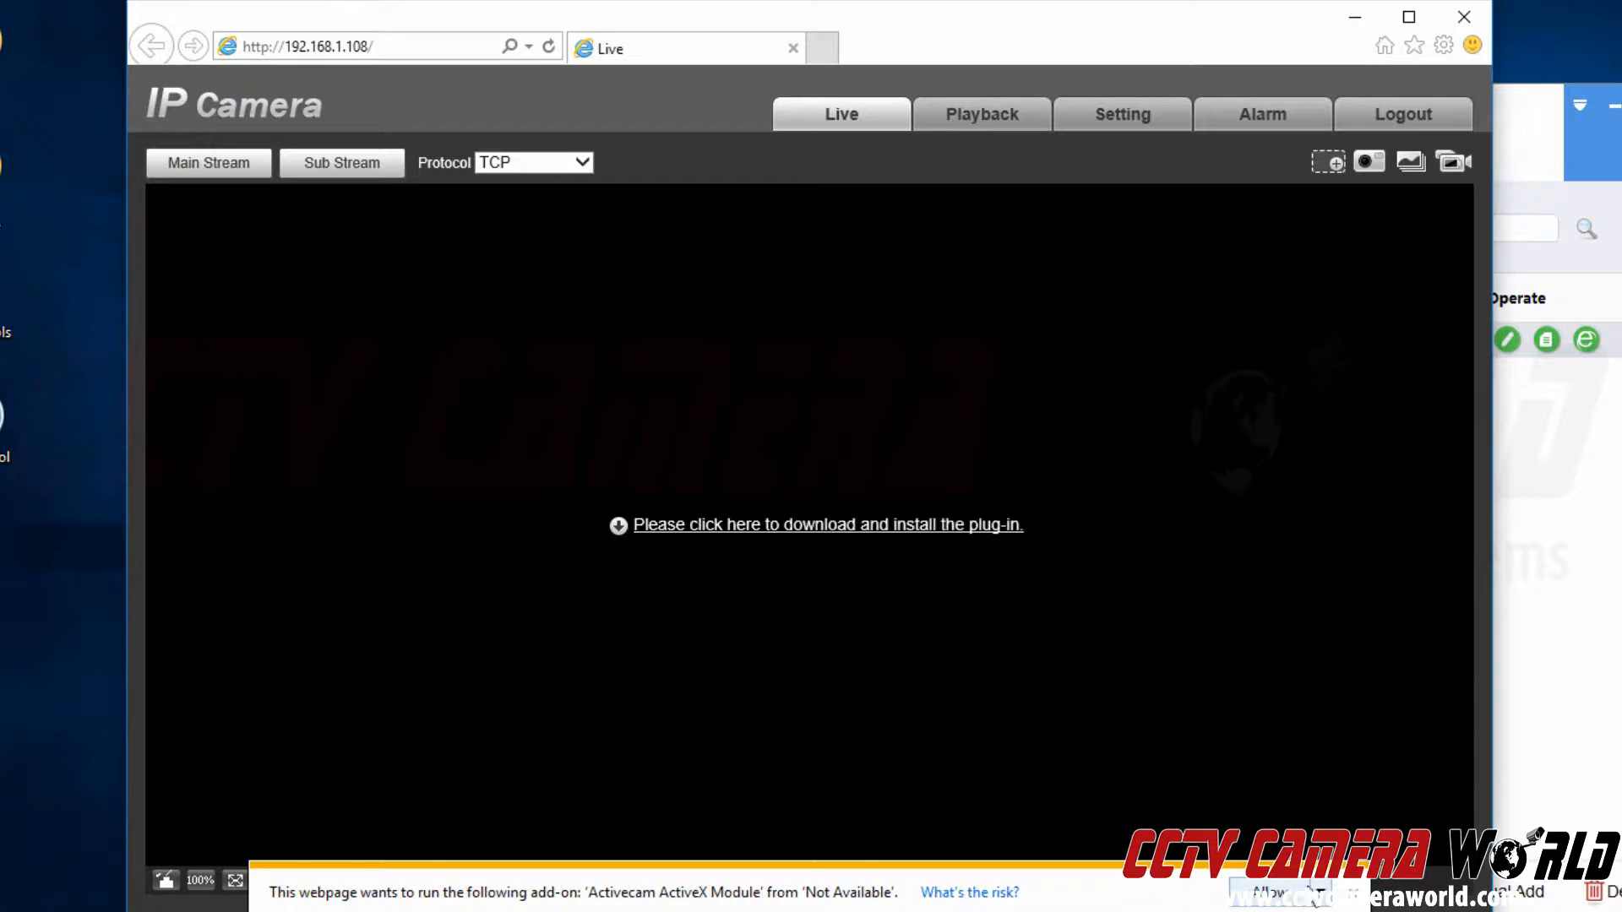
left_click(1267, 892)
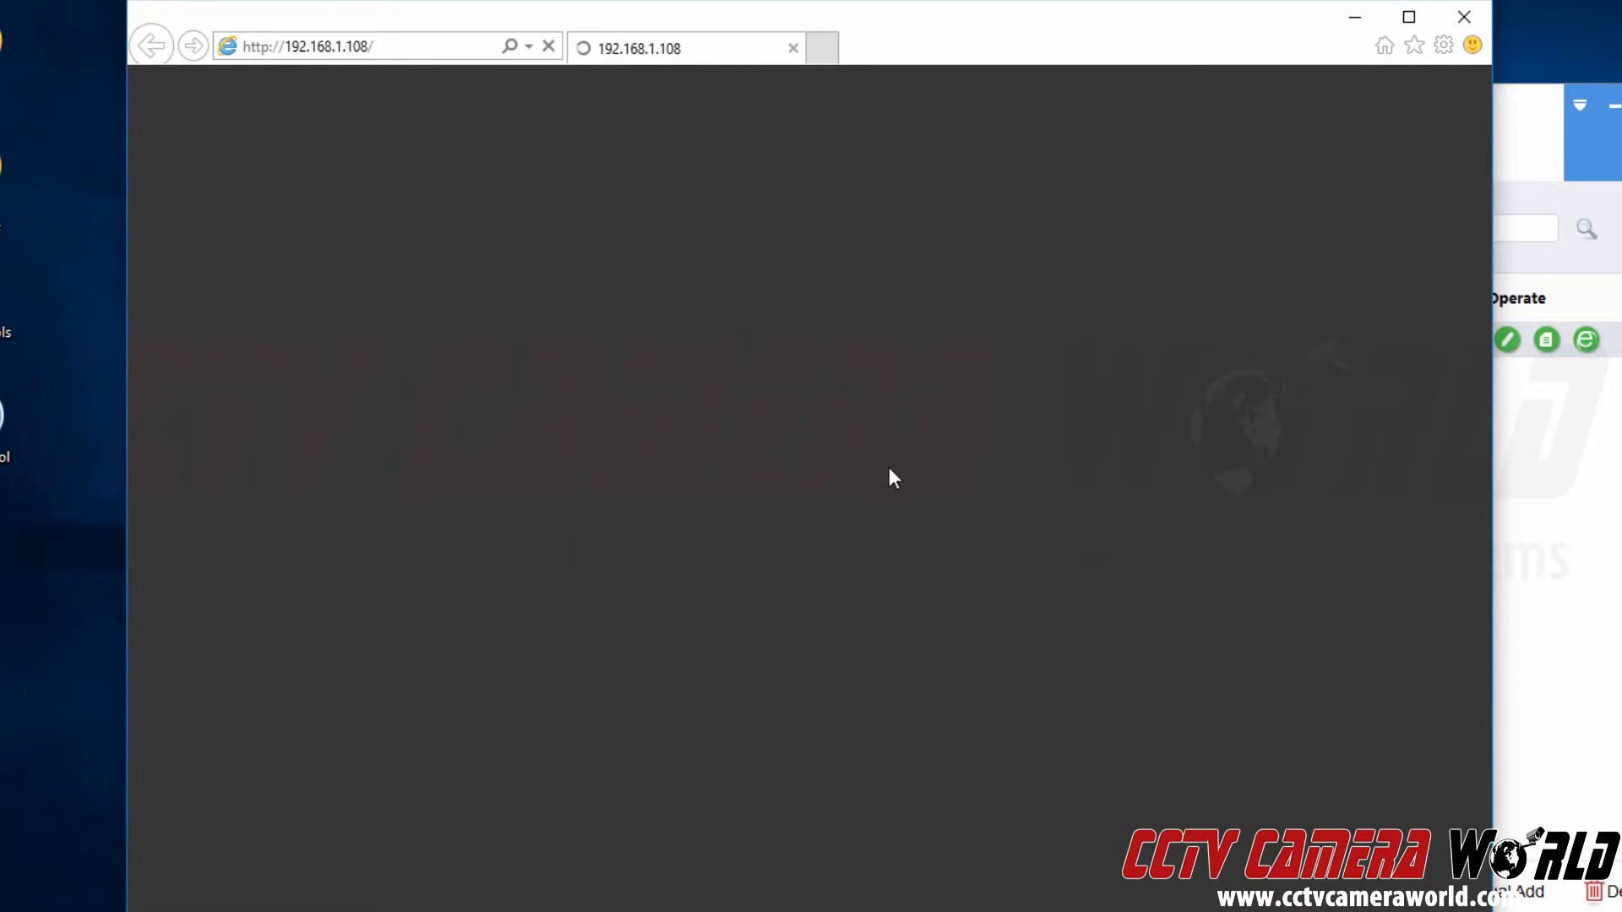
type("********")
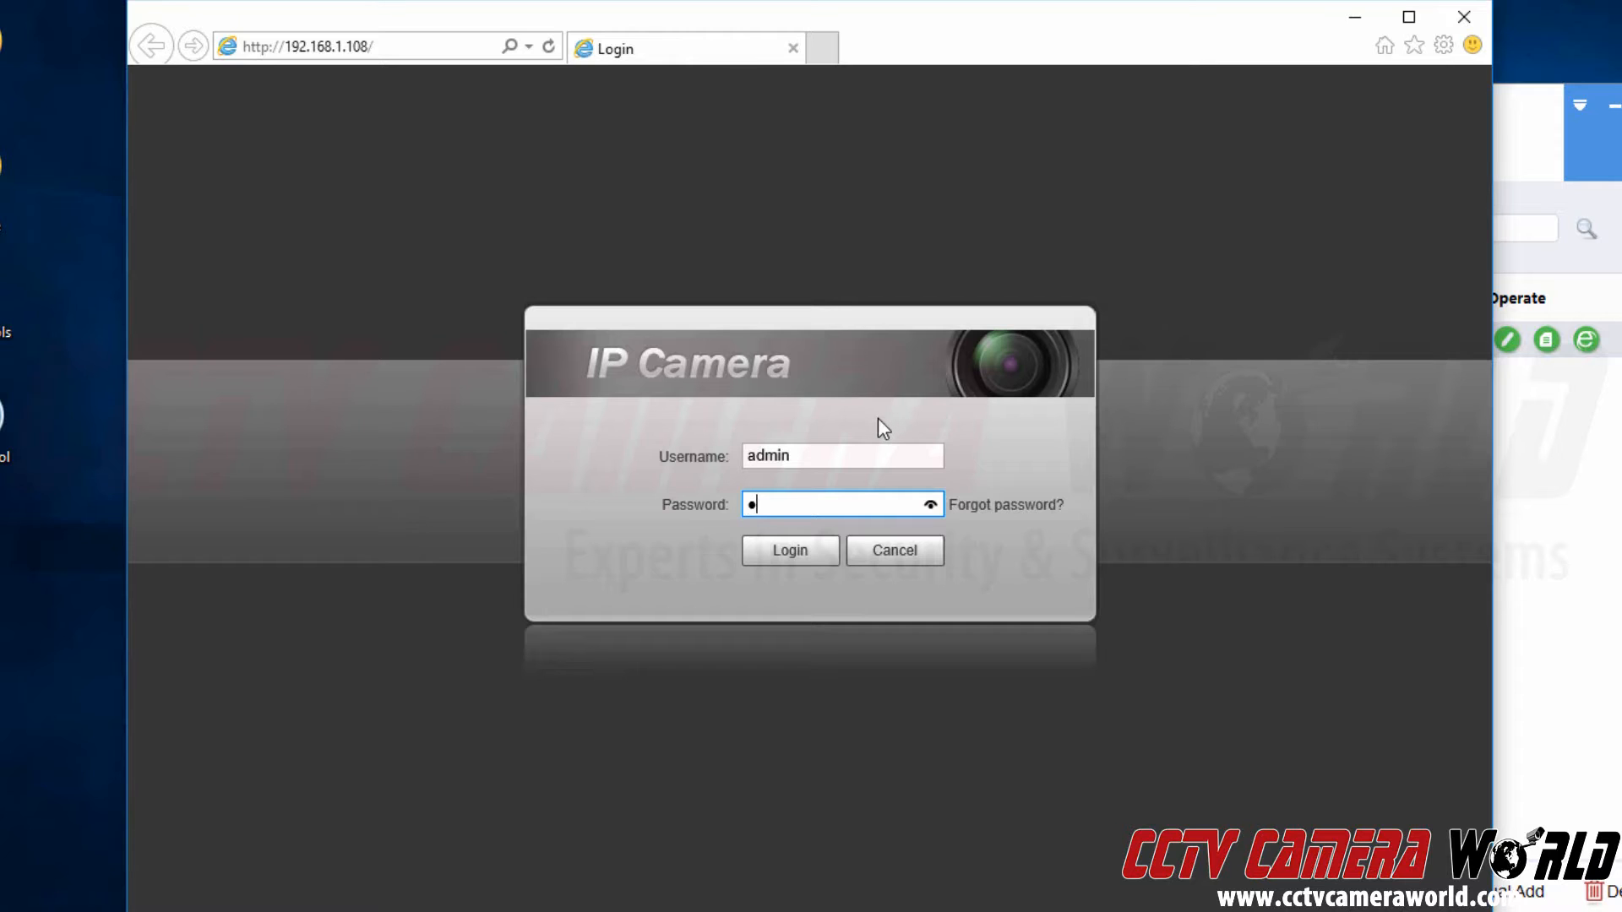
key("Tab")
key("Return")
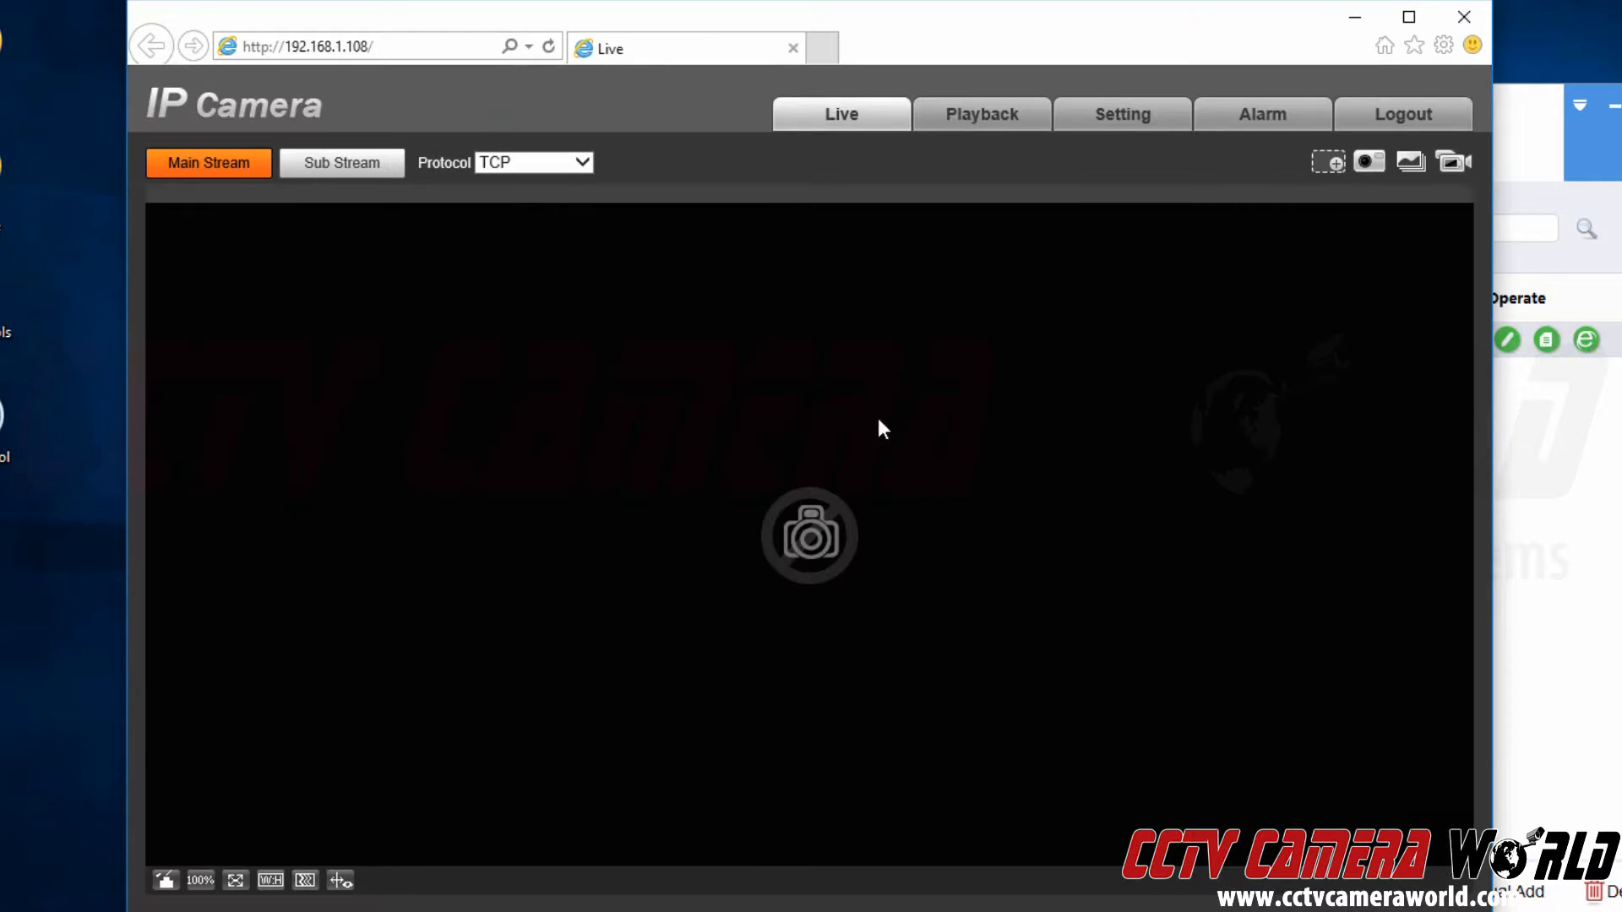